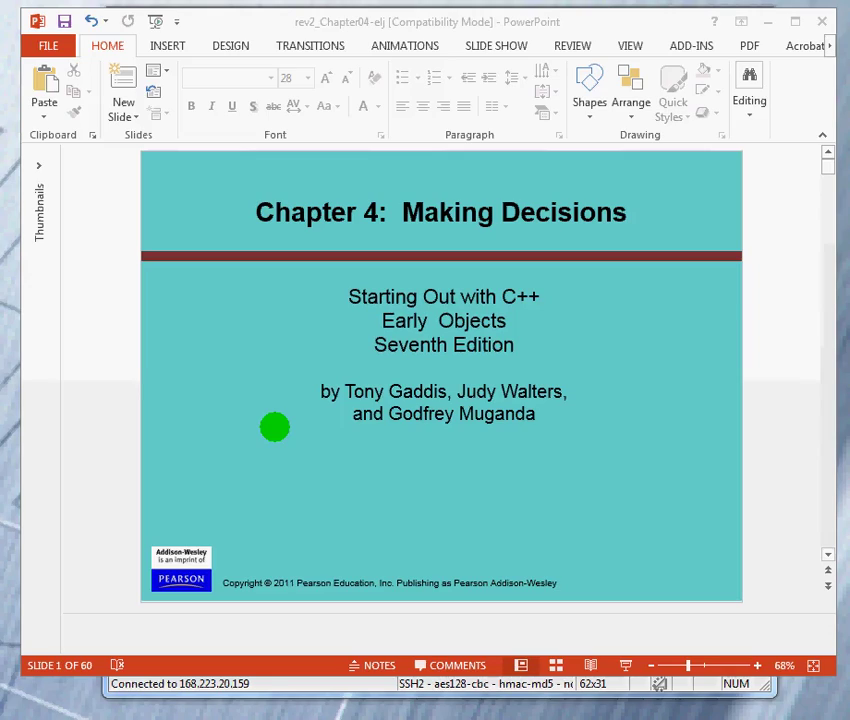
# Step: Scroll from the title slide to slide 4, the decision flowchart
pyautogui.scroll(-3, 309, 370)
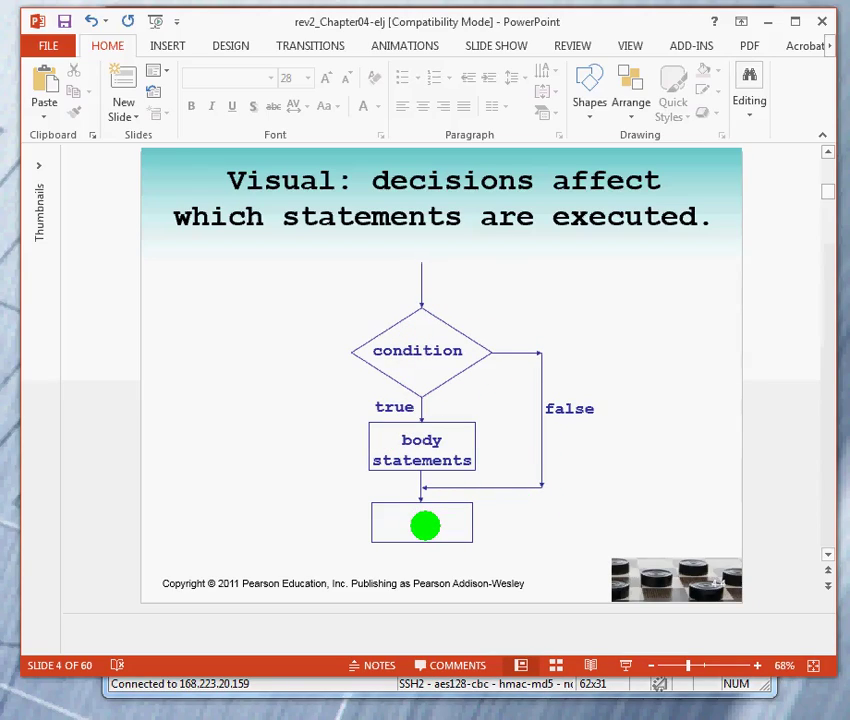
# Step: Advance through '4.2 The if Statement' to slide 6, 'Format of the if Statement'
pyautogui.press('pagedown')
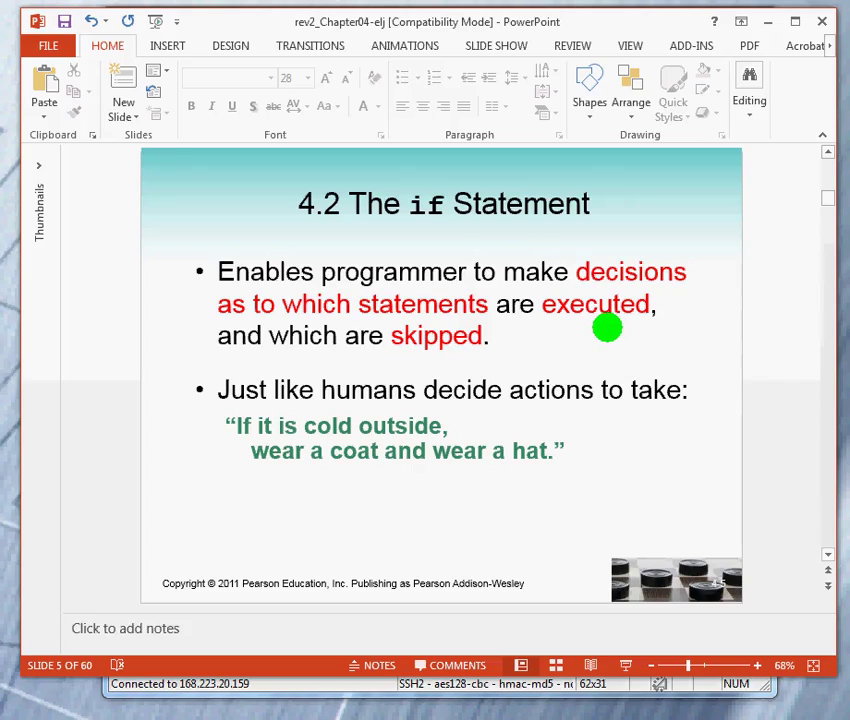
pyautogui.press('pagedown')
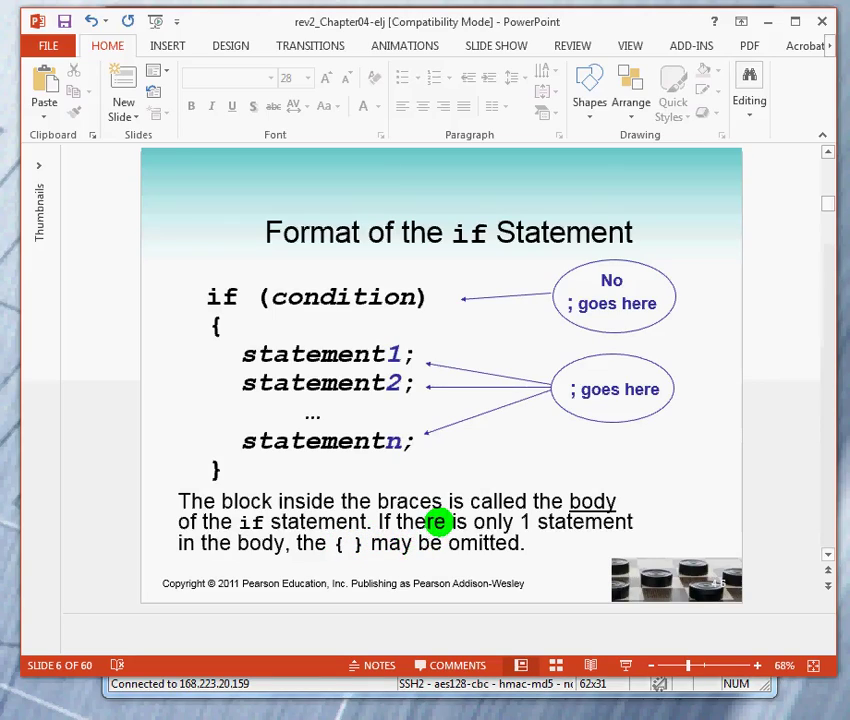
# Step: On slide 7, change 'is' to 'if' in the second bullet
pyautogui.press('pagedown')
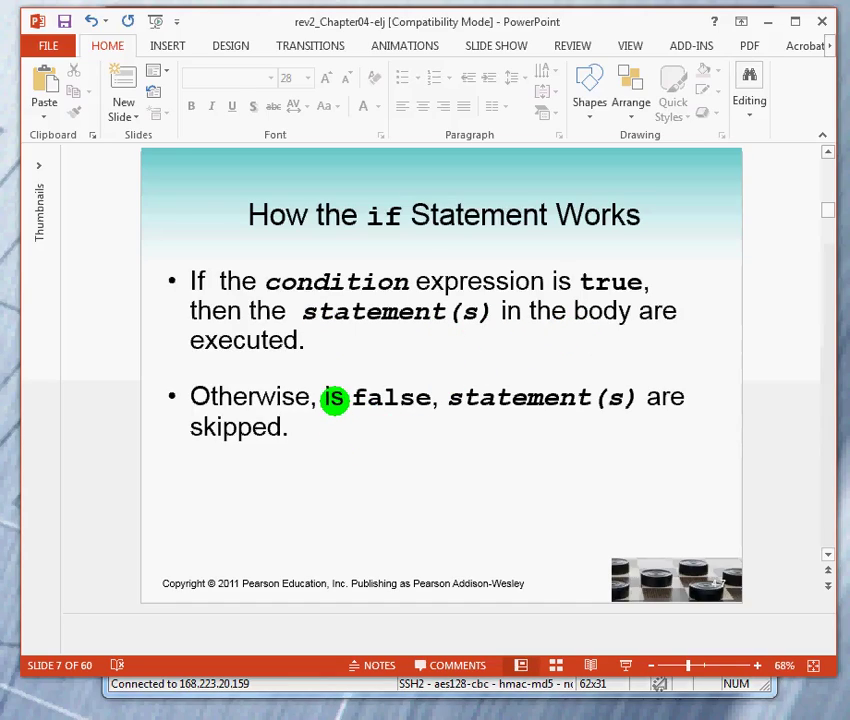
pyautogui.click(331, 398)
pyautogui.doubleClick(335, 398)
pyautogui.write('if')
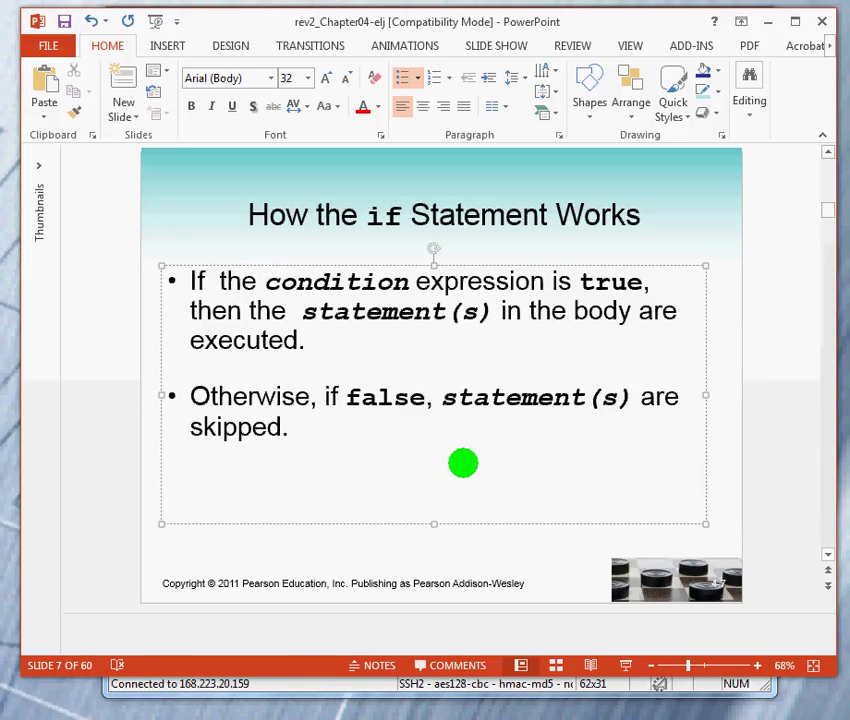
# Step: Move to slide 8's example code and reopen p.cpp in the SSH terminal with !vi
pyautogui.scroll(-2, 459, 461)
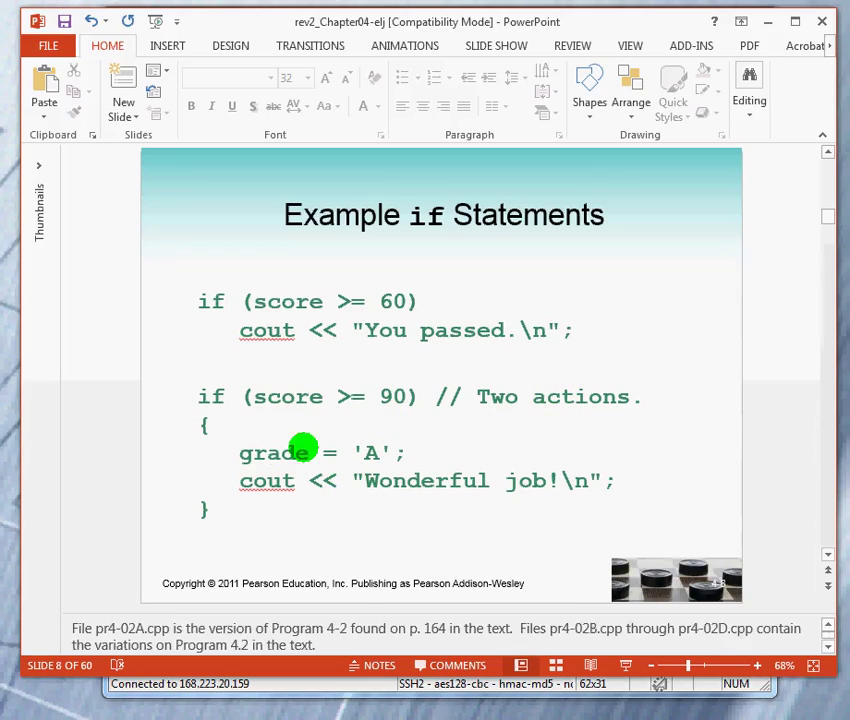
pyautogui.click(431, 447)
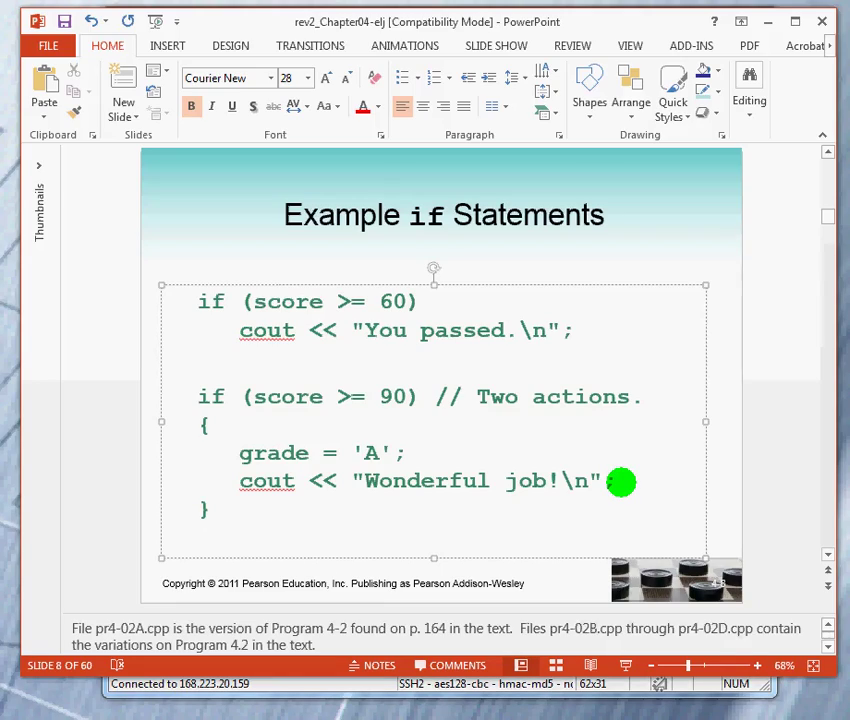
pyautogui.click(356, 693)
pyautogui.write('!vi')
pyautogui.press('Return')
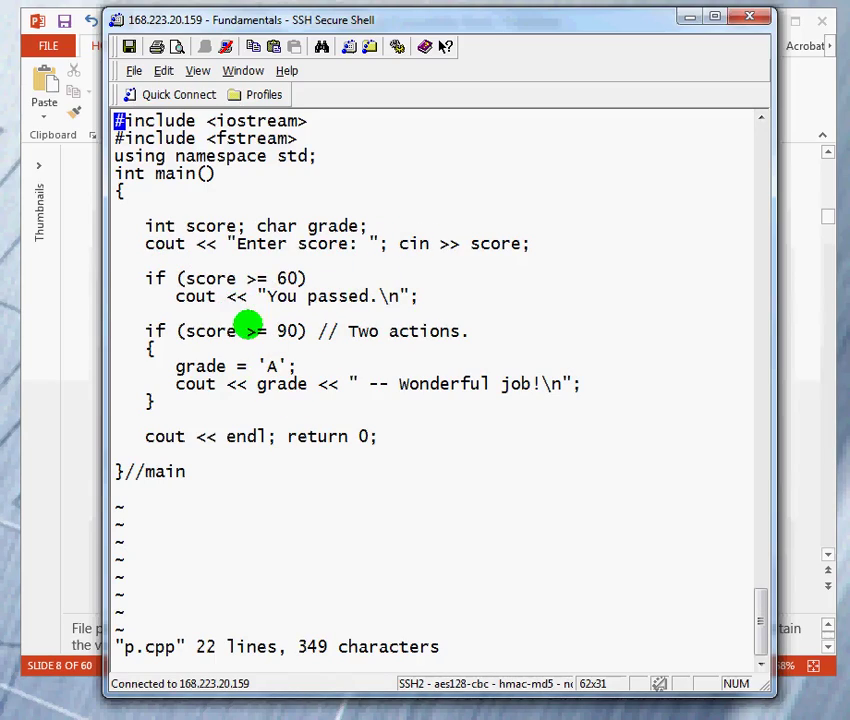
pyautogui.moveTo(419, 292); pyautogui.dragTo(107, 270)
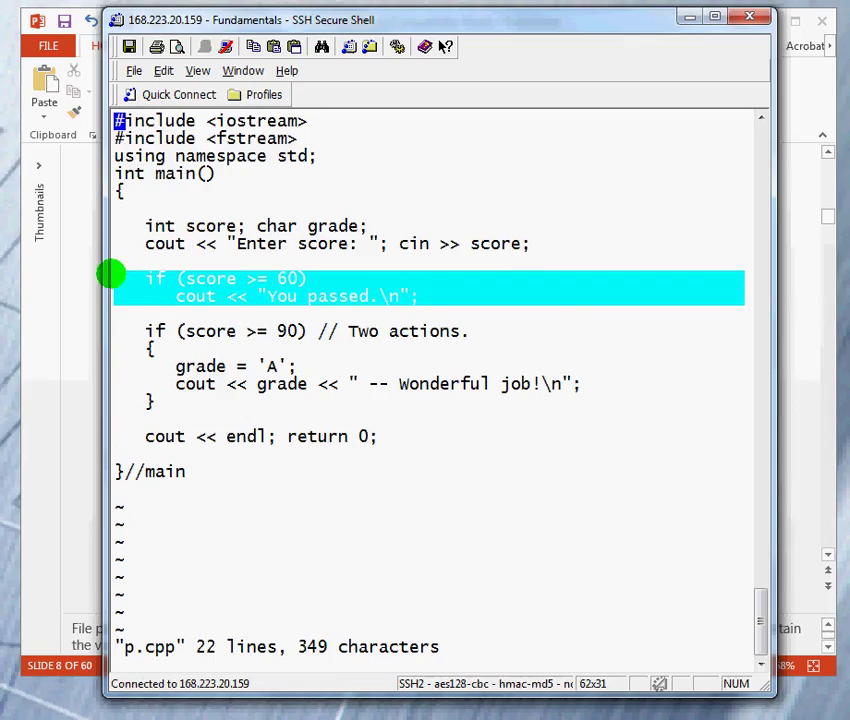
pyautogui.click(708, 318)
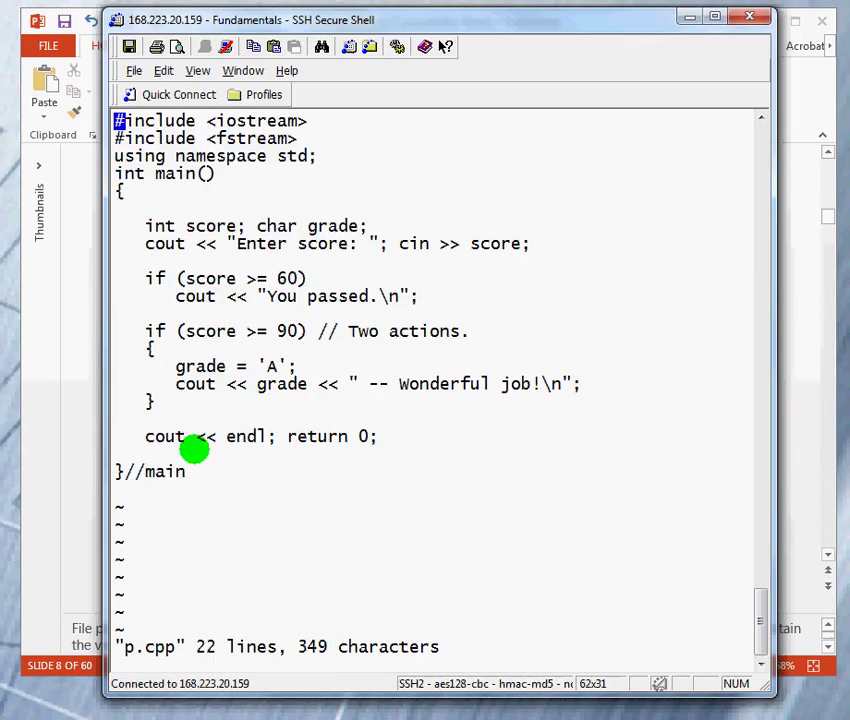
pyautogui.moveTo(148, 402); pyautogui.dragTo(91, 334)
pyautogui.click(448, 415)
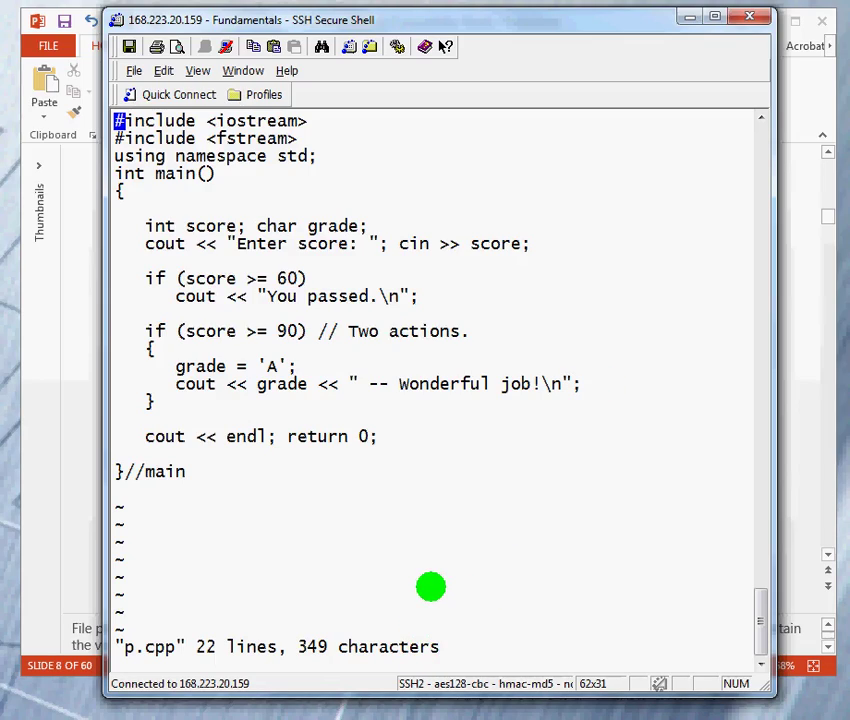
# Step: Quit vi, recompile p.cpp with g++ via !g, and run ./x via !
pyautogui.write(':q')
pyautogui.press('Return')
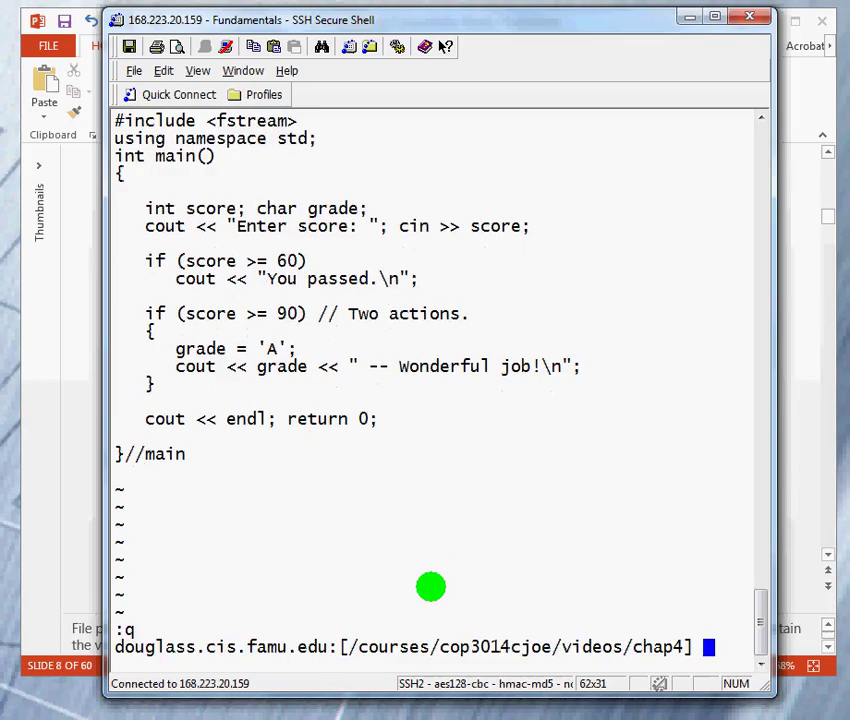
pyautogui.write('!g')
pyautogui.press('Return')
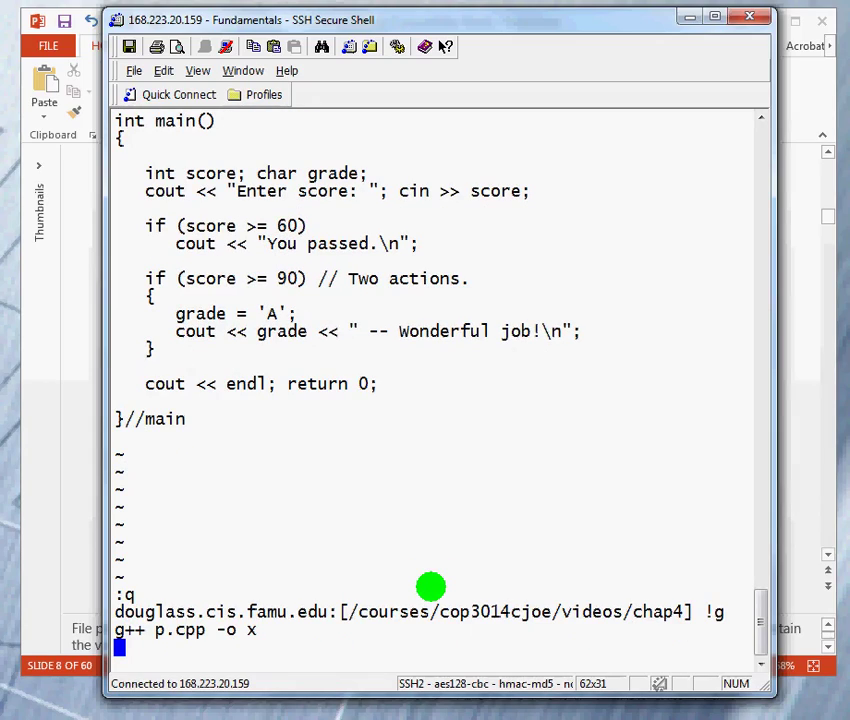
pyautogui.write('!.')
pyautogui.press('Return')
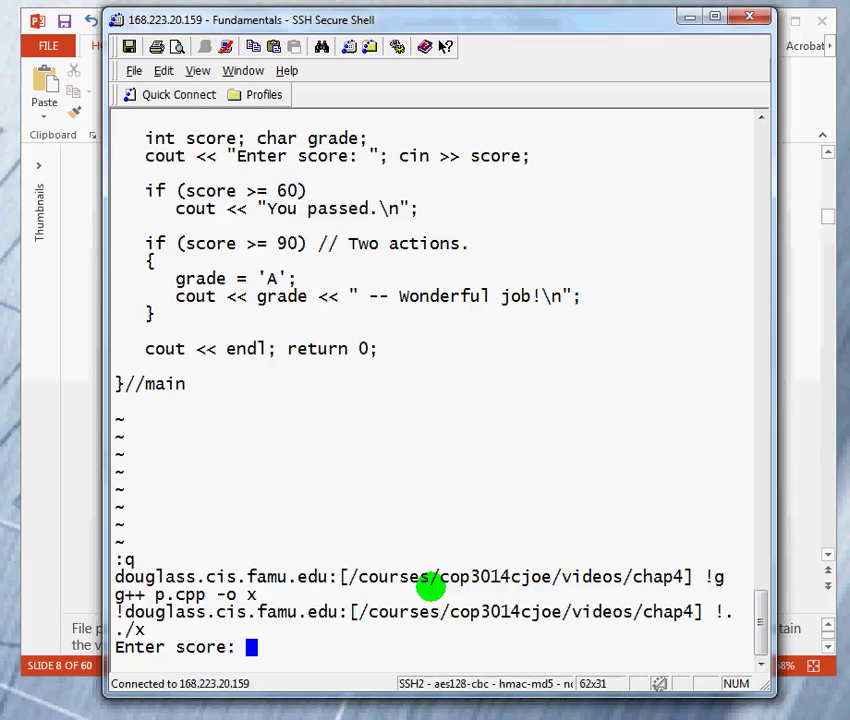
# Step: Submit a score of 50 to the program, which prints no message
pyautogui.write('50')
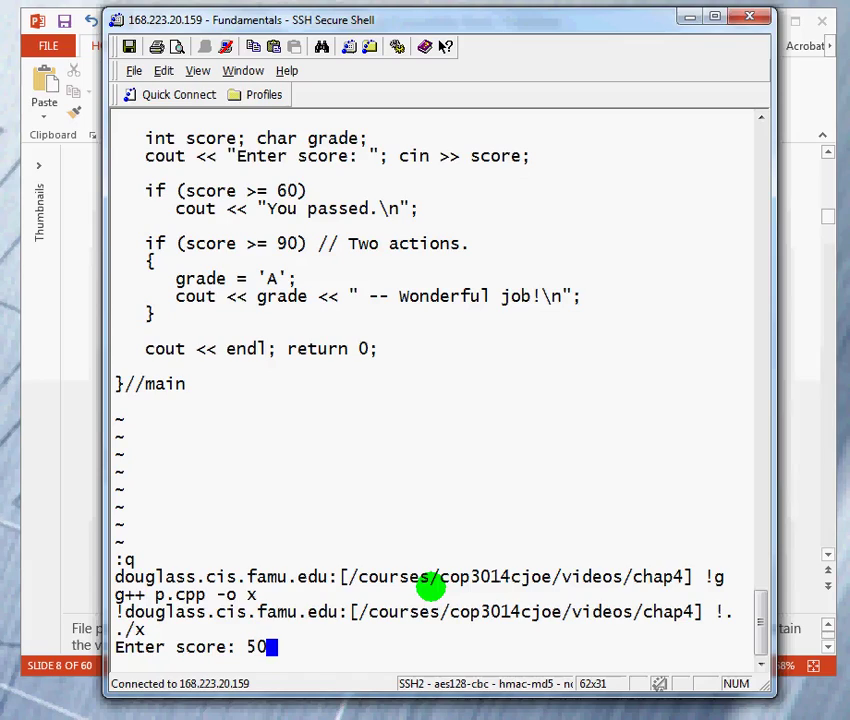
pyautogui.press('Return')
pyautogui.write('!v')
pyautogui.press('Return')
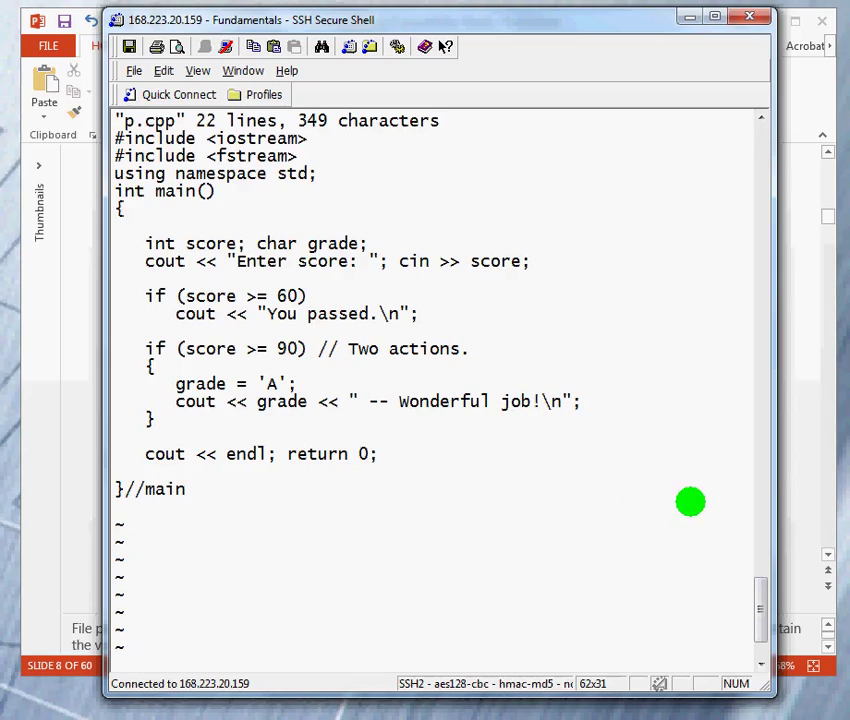
pyautogui.click(790, 466)
pyautogui.click(356, 691)
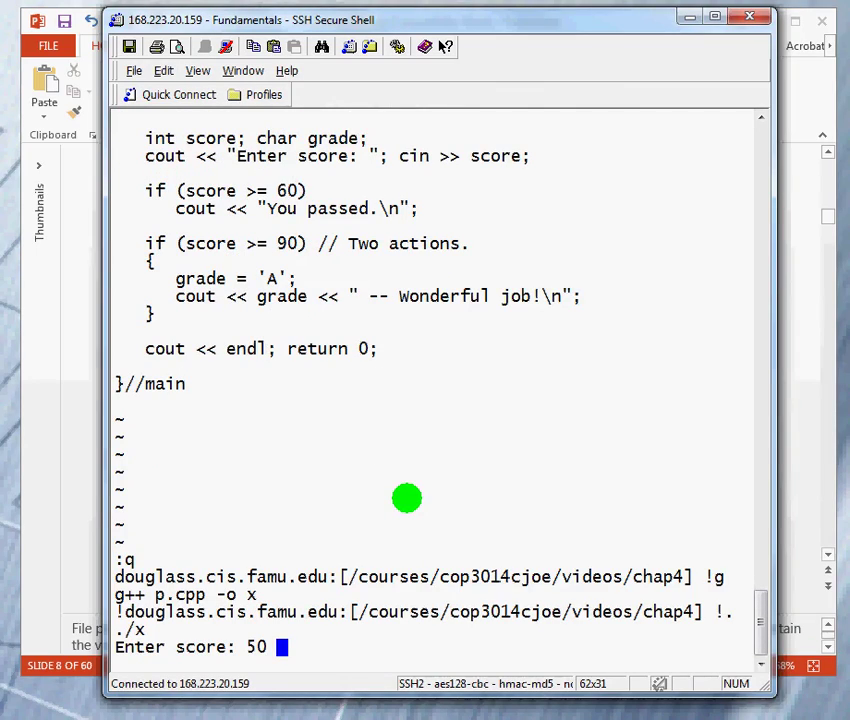
pyautogui.press('Return')
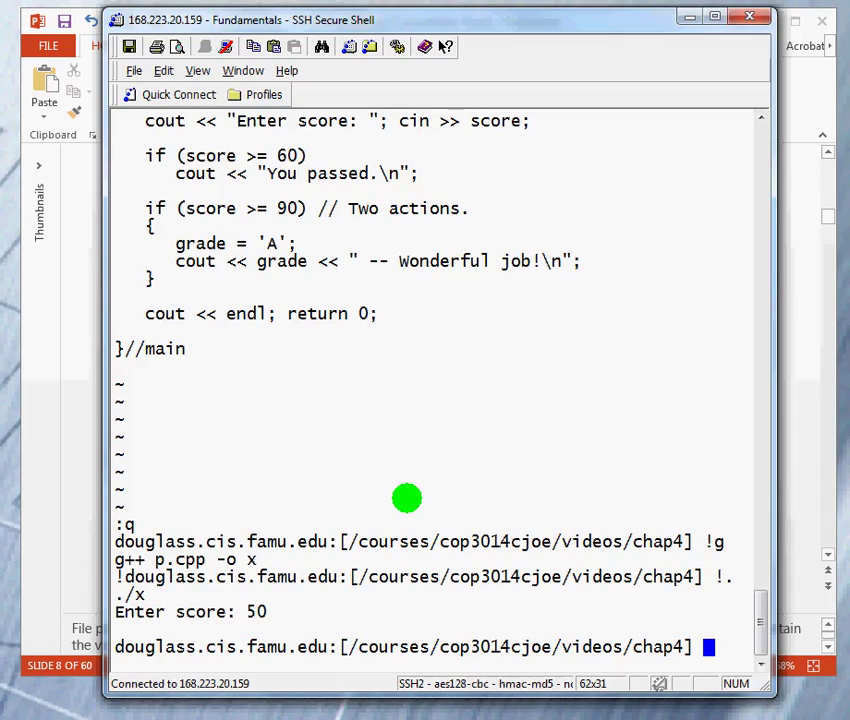
# Step: Rerun ./x with score 75 and mark the 'You passed.' output line
pyautogui.write('./x')
pyautogui.press('Return')
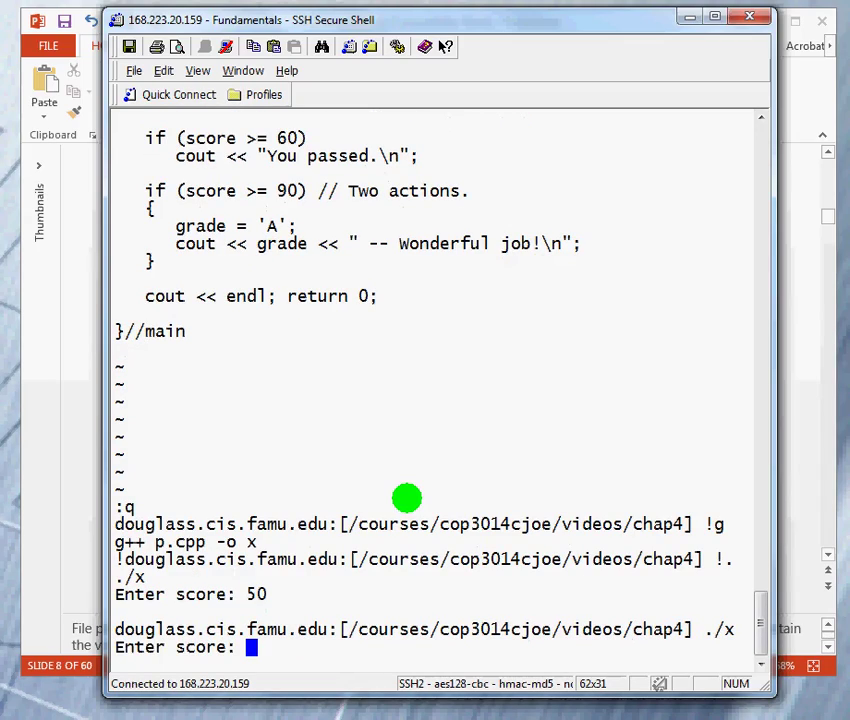
pyautogui.write('75')
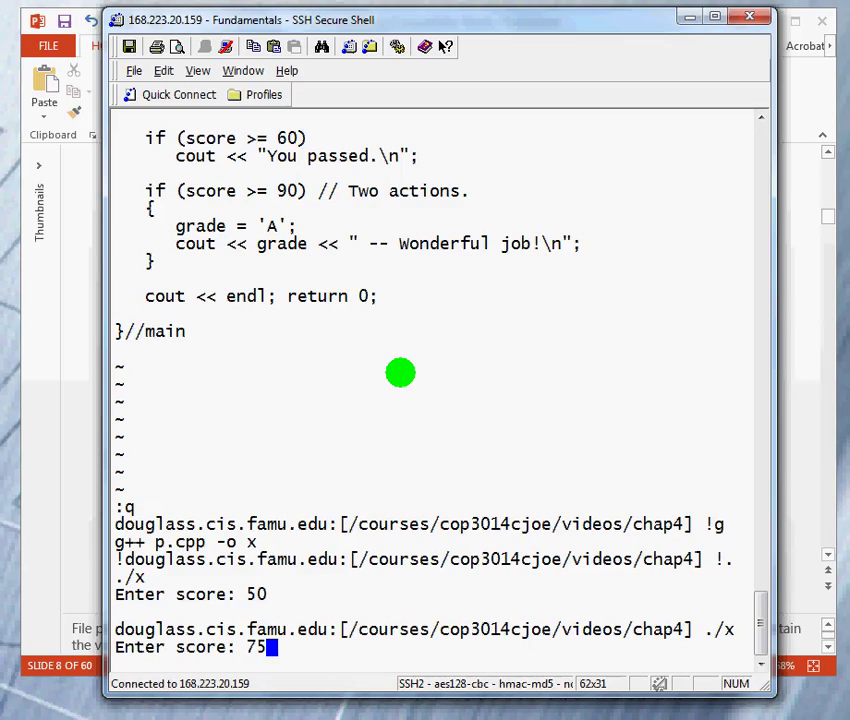
pyautogui.scroll(1, 405, 375)
pyautogui.scroll(1, 408, 375)
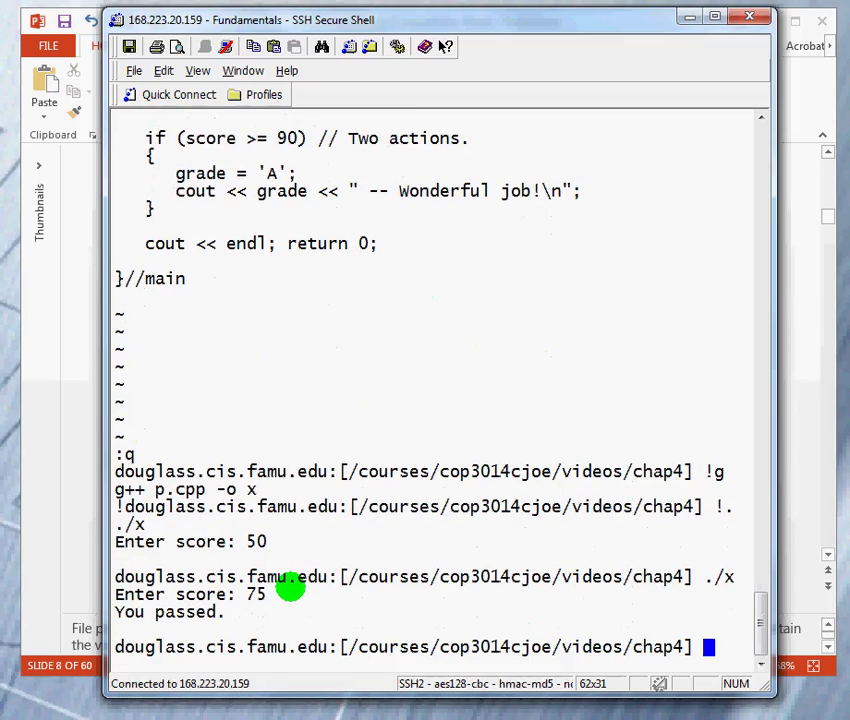
pyautogui.moveTo(121, 611); pyautogui.dragTo(279, 626)
pyautogui.click(330, 617)
pyautogui.scroll(3, 405, 419)
pyautogui.scroll(2, 405, 419)
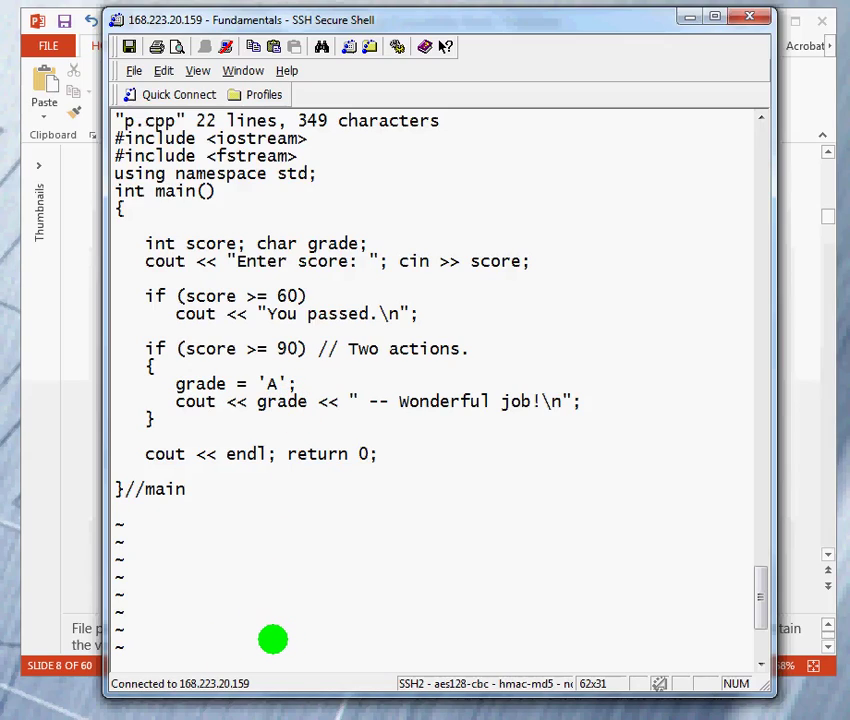
# Step: Run ./x with score 95, printing 'You passed.' and 'A -- Wonderful job!'
pyautogui.write('./x')
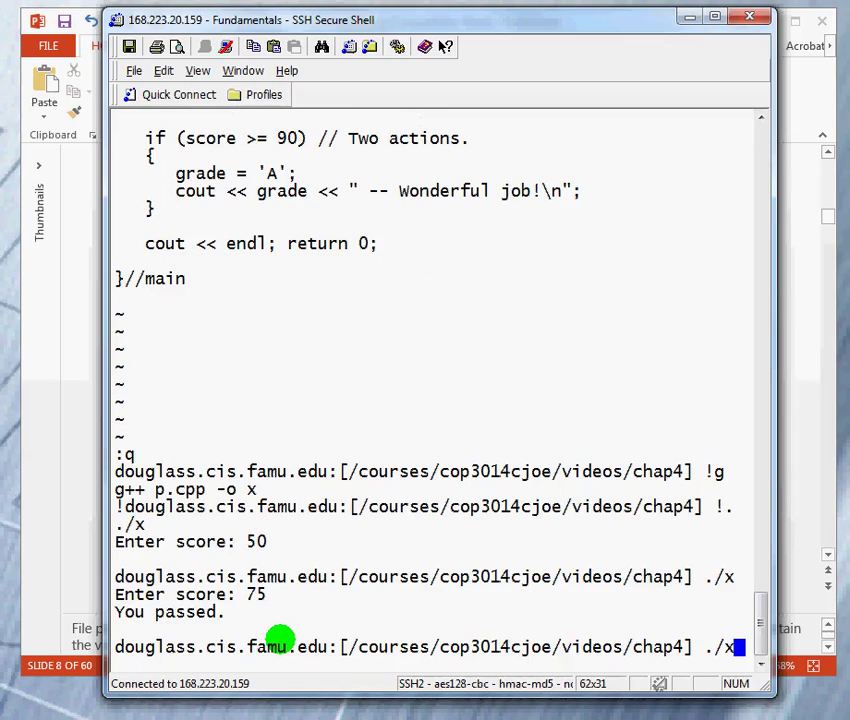
pyautogui.press('Return')
pyautogui.write('95')
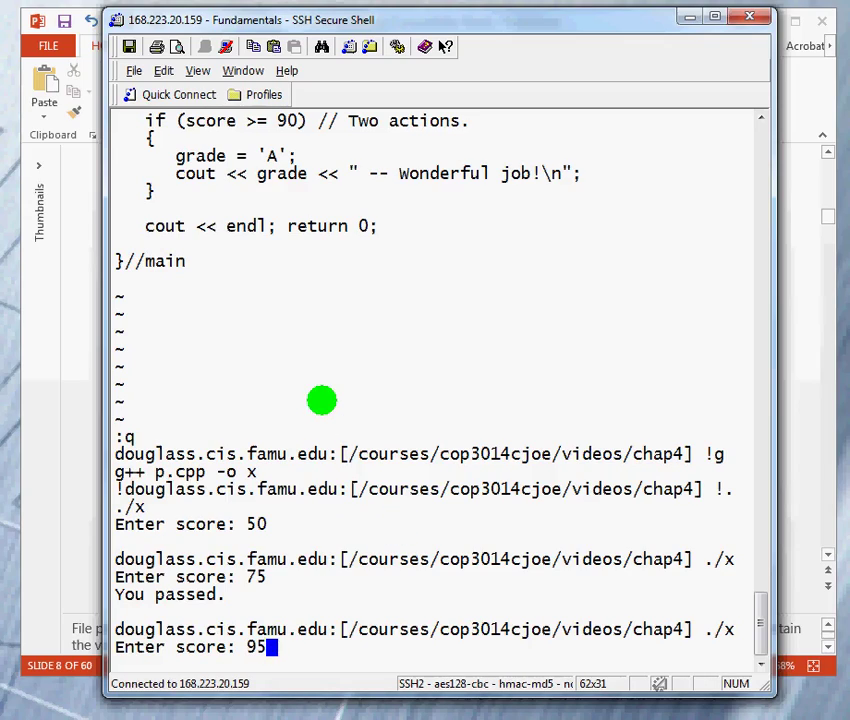
pyautogui.scroll(2, 337, 371)
pyautogui.scroll(1, 337, 371)
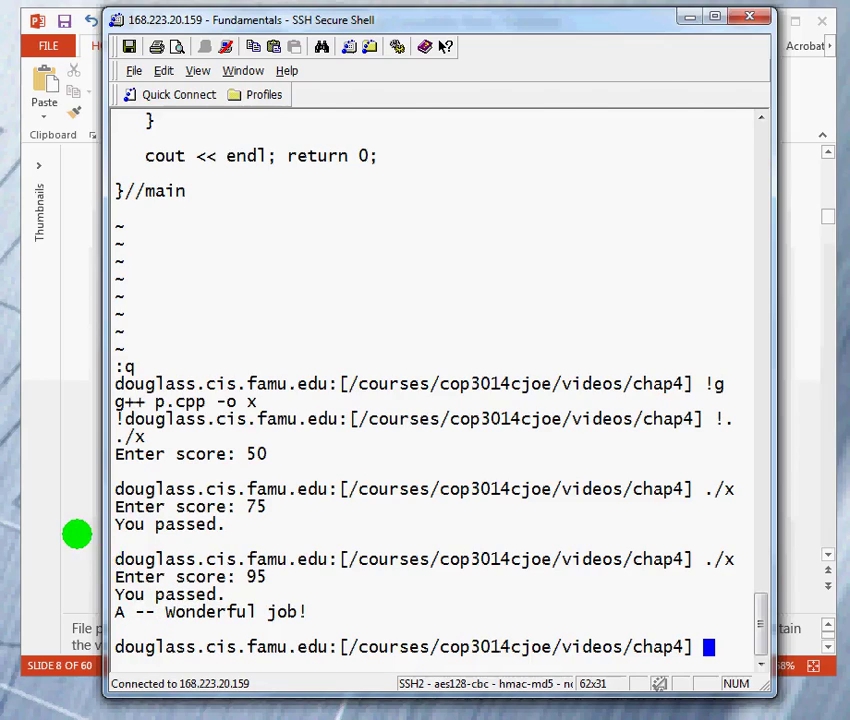
# Step: Bring PowerPoint to the front and advance to slide 9, 'if Statement Notes'
pyautogui.click(76, 531)
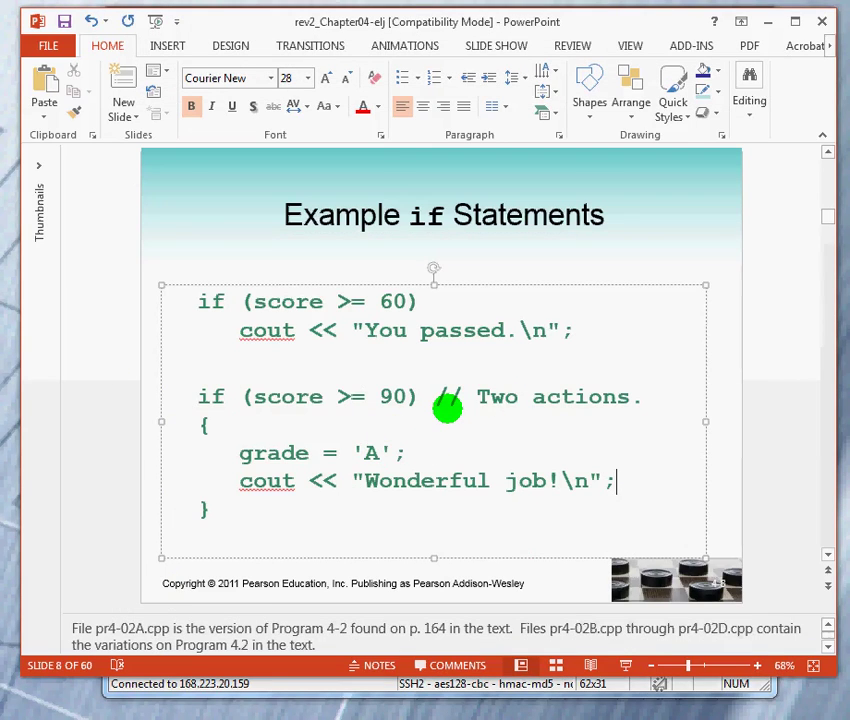
pyautogui.scroll(-1, 447, 407)
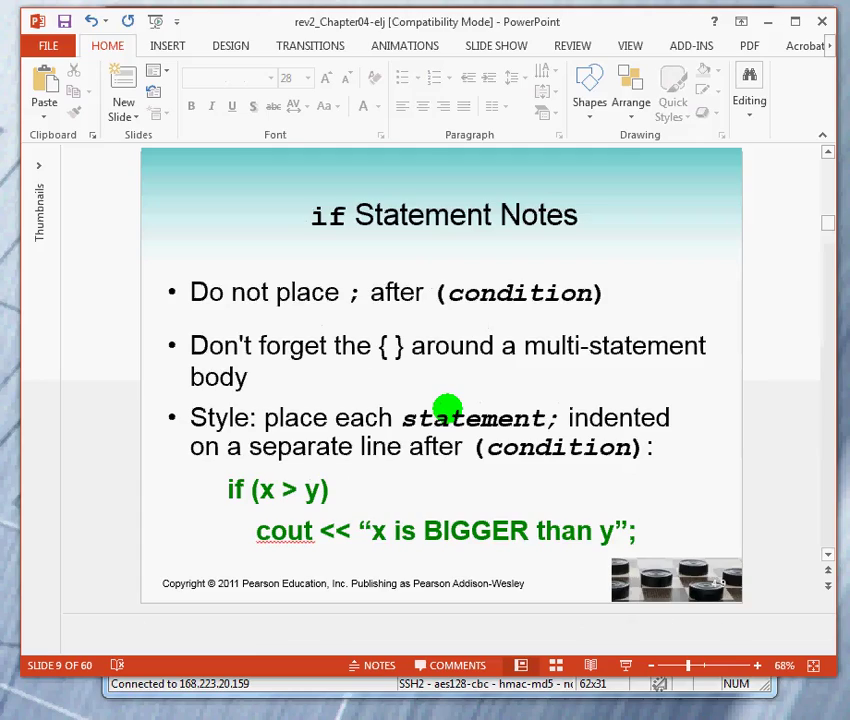
pyautogui.scroll(1, 447, 407)
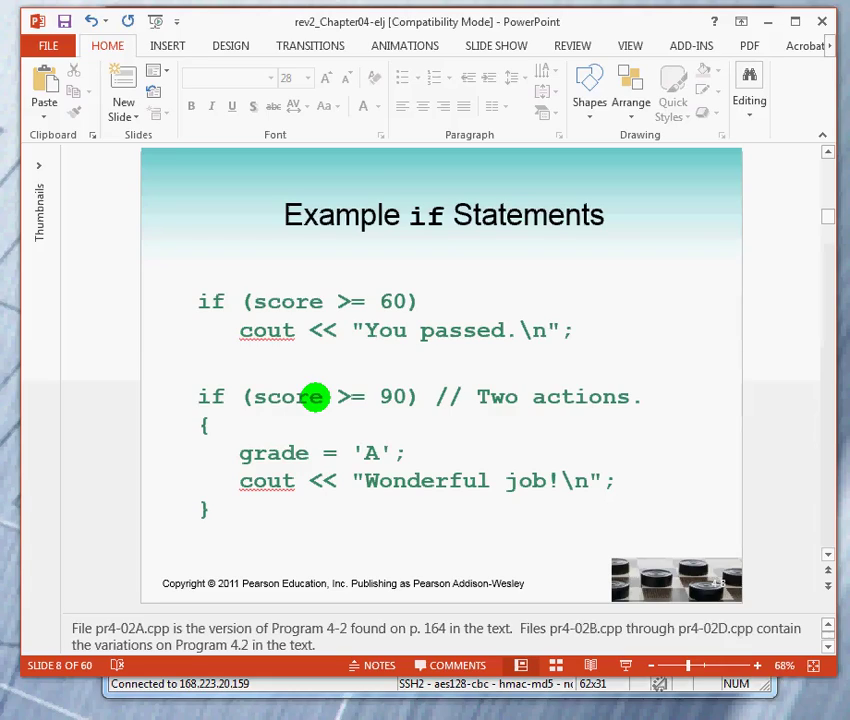
pyautogui.scroll(-1, 315, 397)
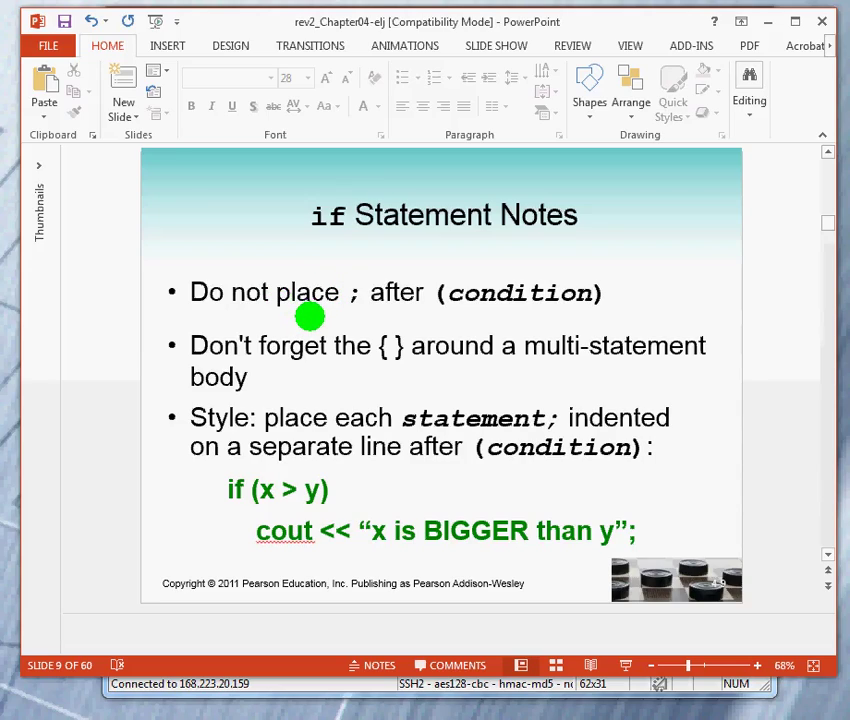
# Step: Highlight the style example's if (x > y) line and its indented cout line
pyautogui.press('pageup')
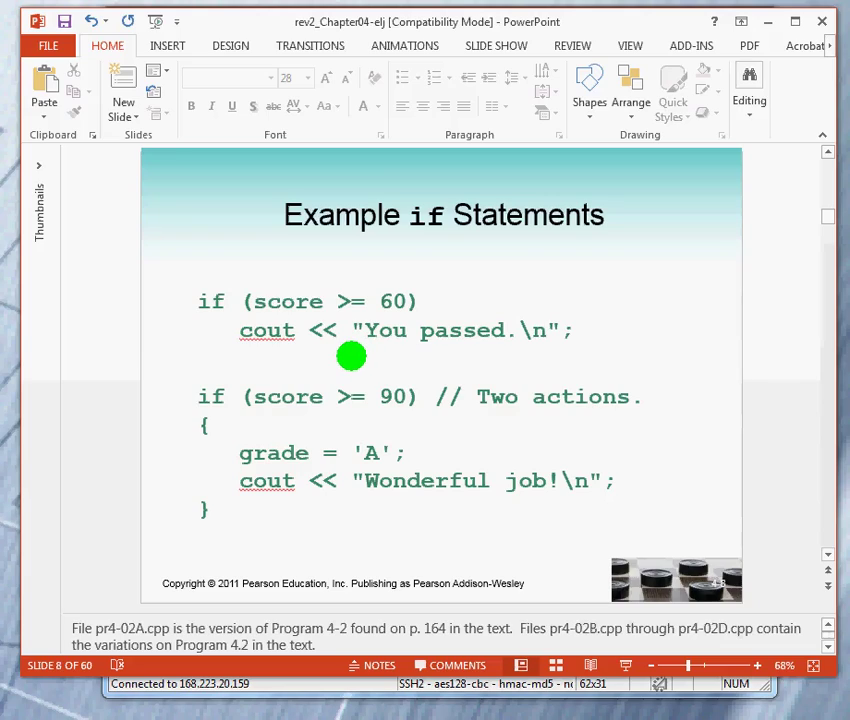
pyautogui.press('pagedown')
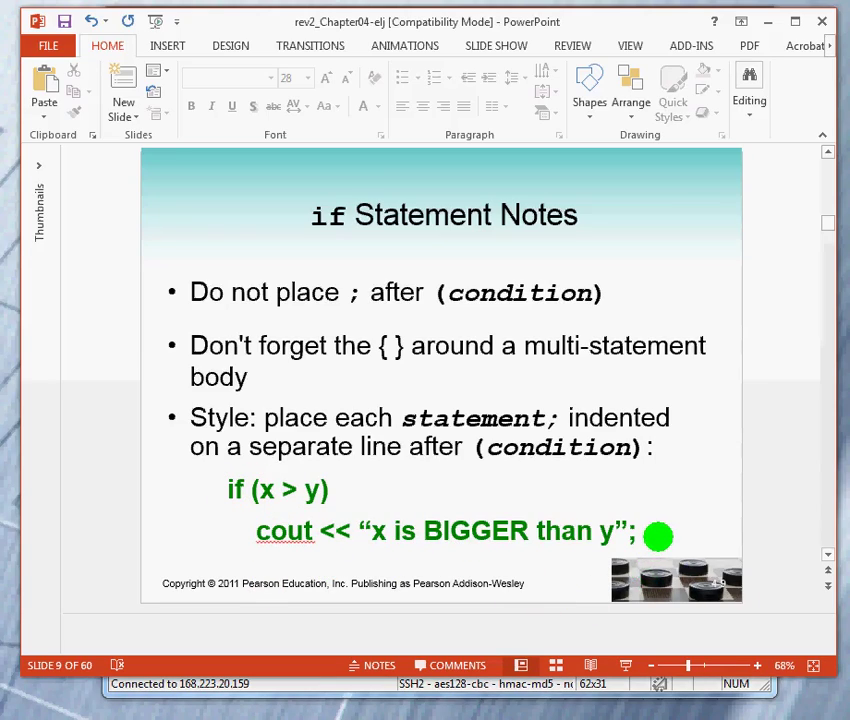
pyautogui.moveTo(650, 533); pyautogui.dragTo(245, 523)
pyautogui.moveTo(331, 488); pyautogui.dragTo(226, 484)
pyautogui.click(497, 488)
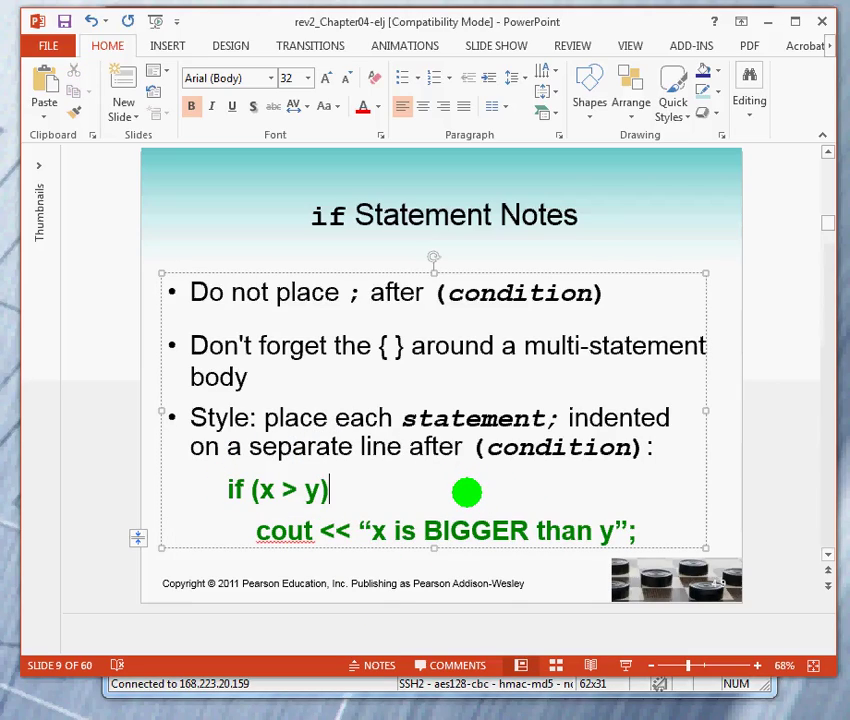
# Step: Highlight the == operator on slide 10, then move to slide 11, 'Relational Expressions'
pyautogui.scroll(-1, 467, 491)
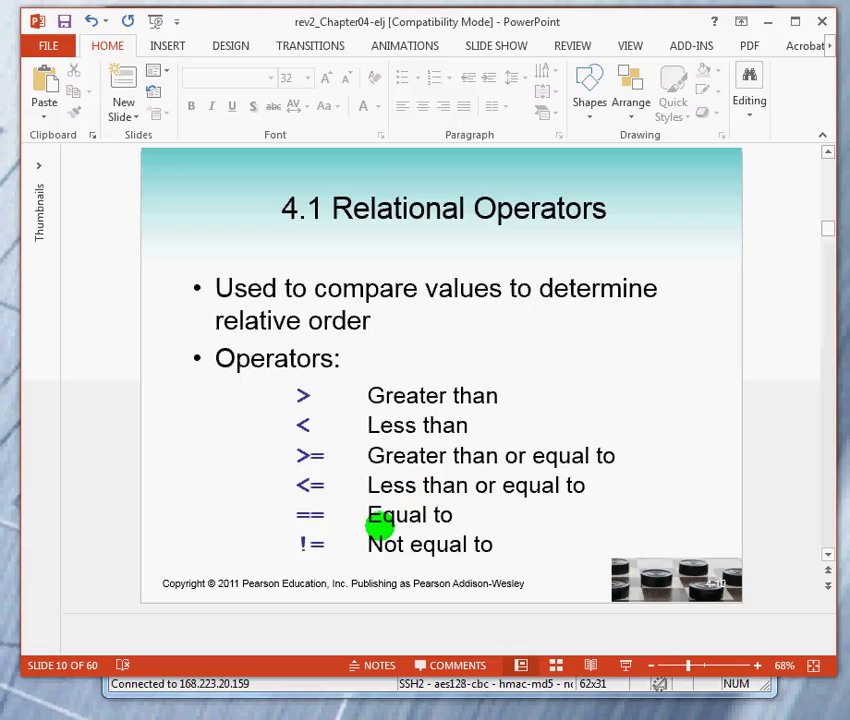
pyautogui.click(310, 514)
pyautogui.doubleClick(310, 514)
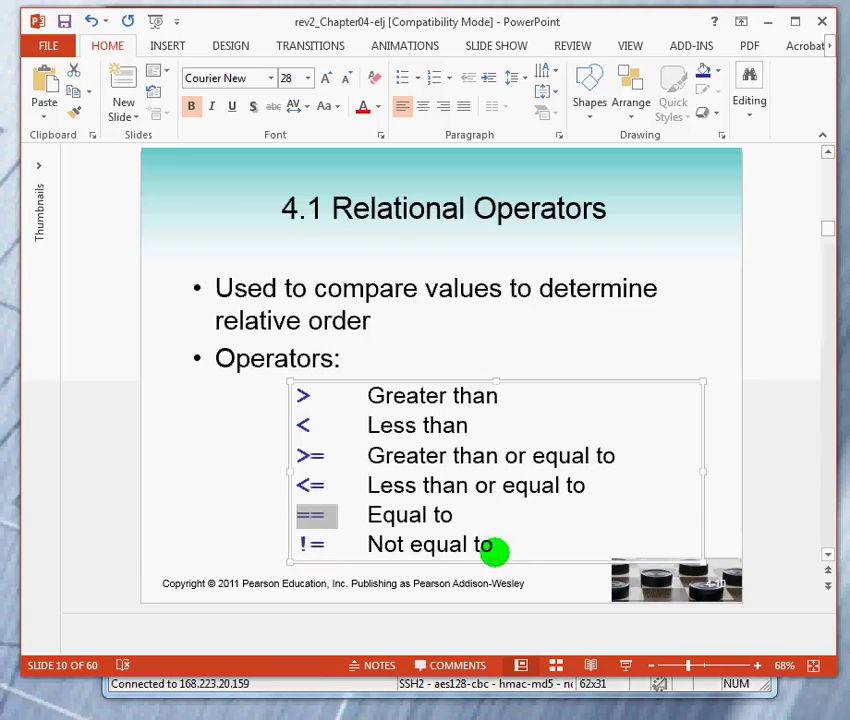
pyautogui.scroll(-1, 489, 554)
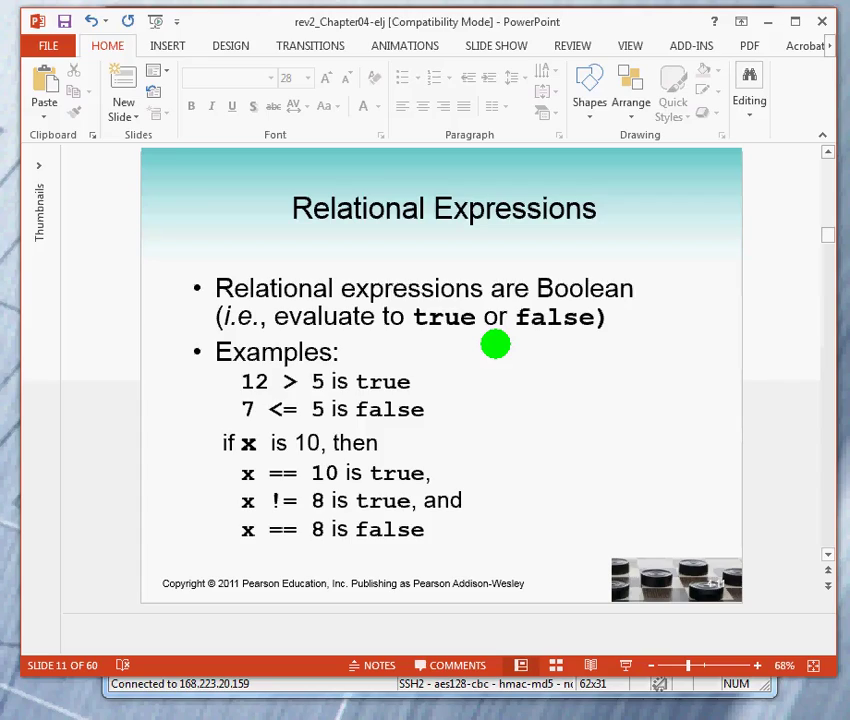
# Step: Return to slide 10, then advance to slide 12 showing bool result = (x <= y);
pyautogui.scroll(1, 495, 344)
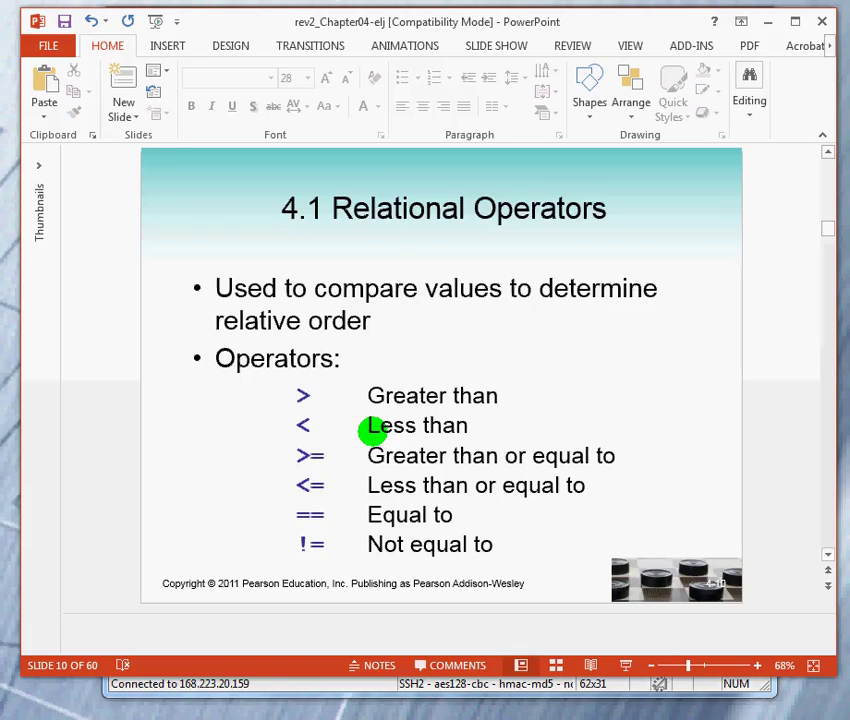
pyautogui.scroll(-1, 372, 430)
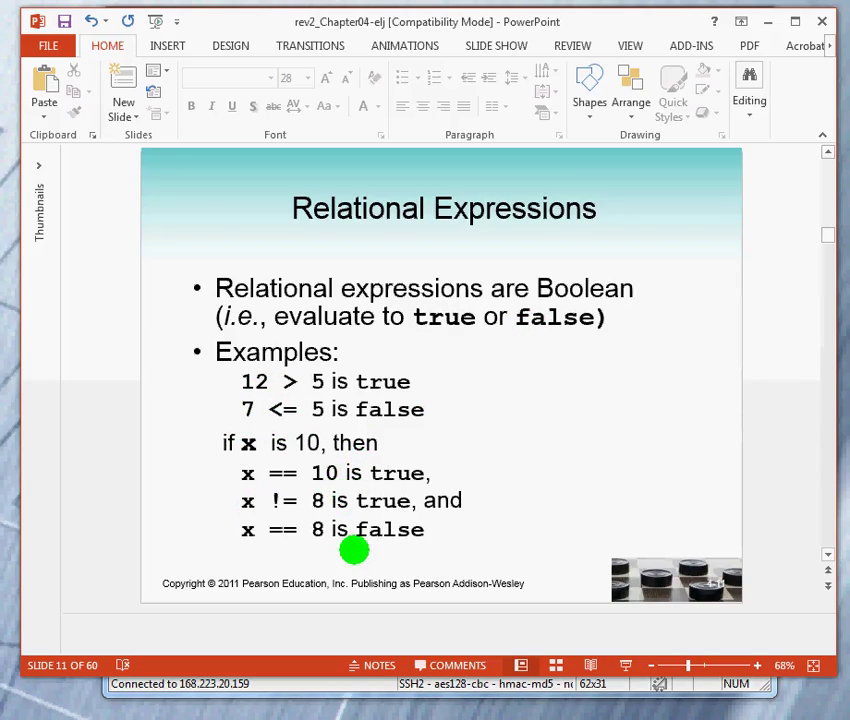
pyautogui.scroll(-1, 446, 484)
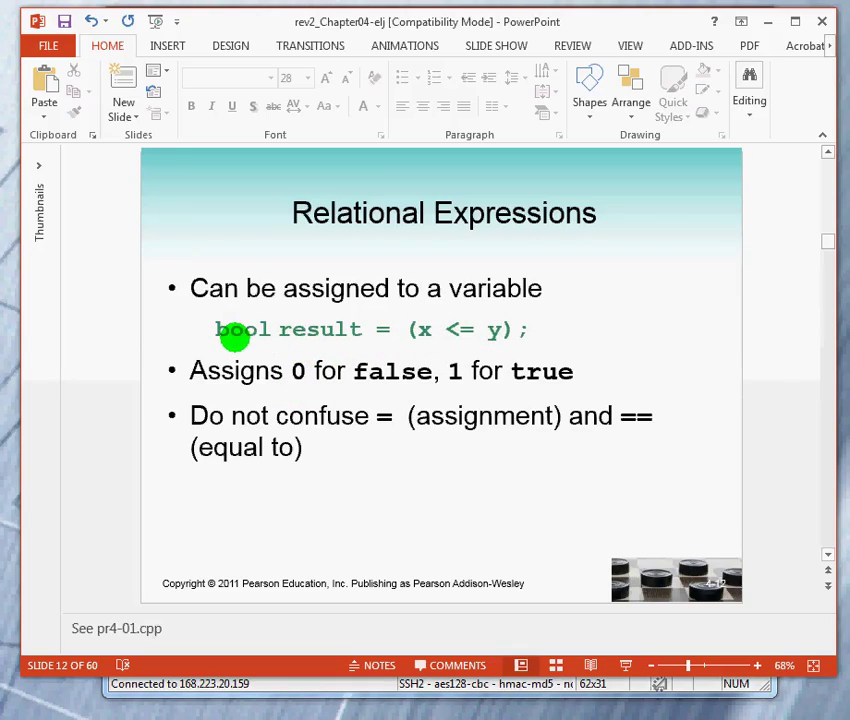
# Step: Highlight the 0 for false and 1 for true, then advance to slide 13
pyautogui.click(297, 371)
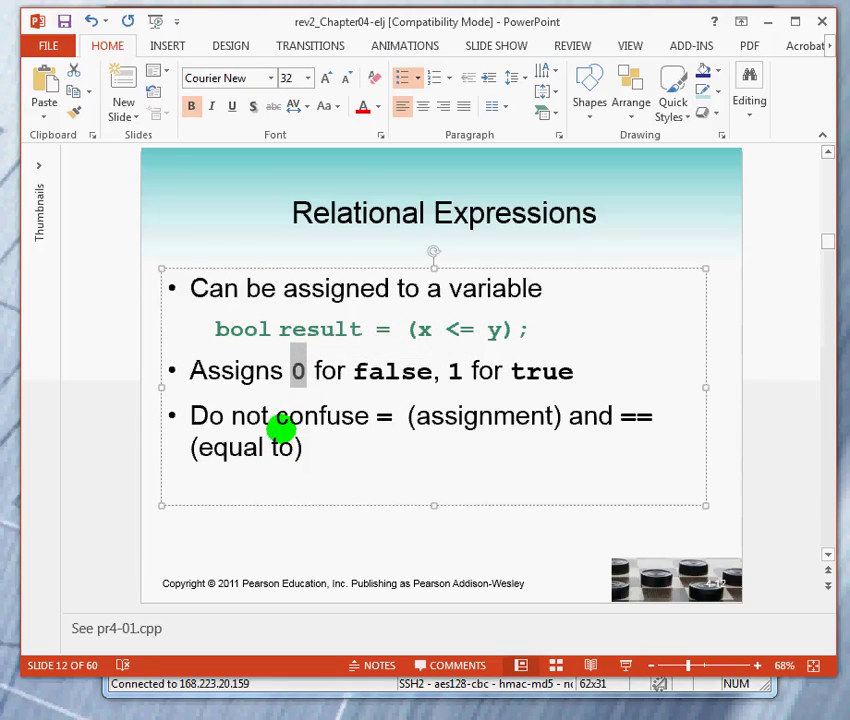
pyautogui.click(451, 371)
pyautogui.doubleClick(451, 371)
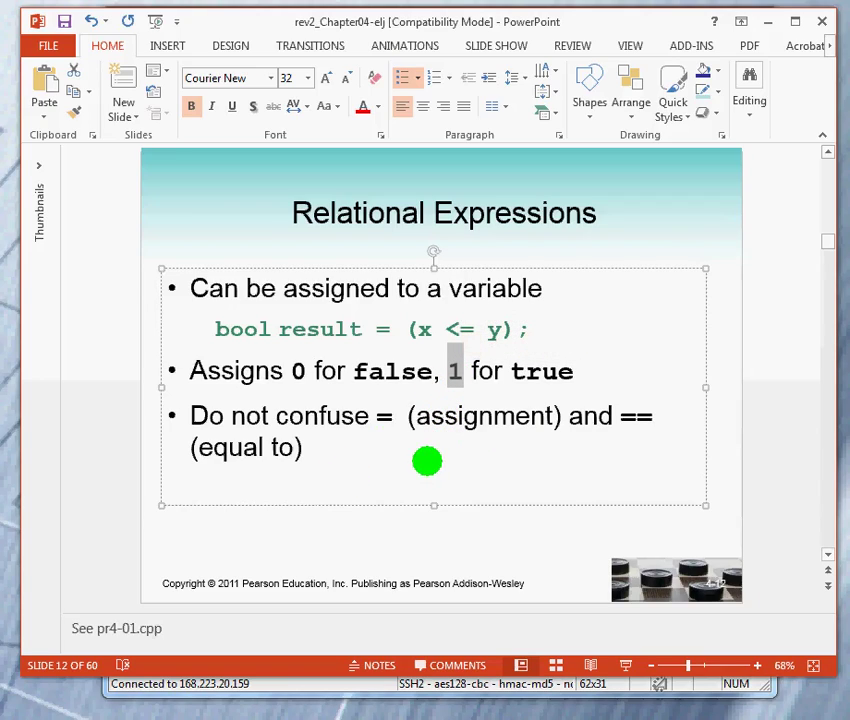
pyautogui.scroll(-1, 430, 457)
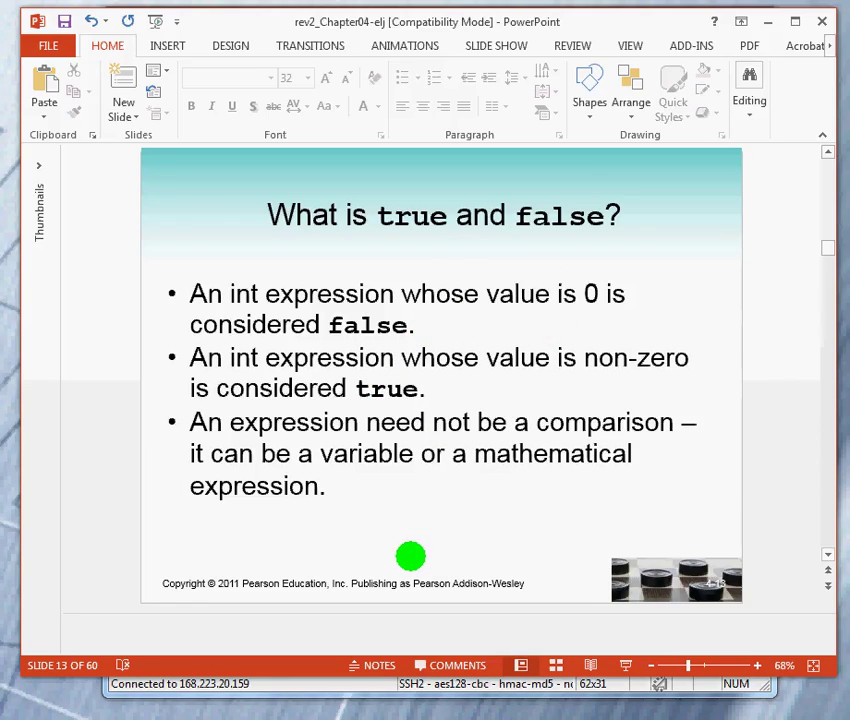
# Step: Advance to slide 14 and highlight the stray semicolon after if (score >= 60)
pyautogui.press('pagedown')
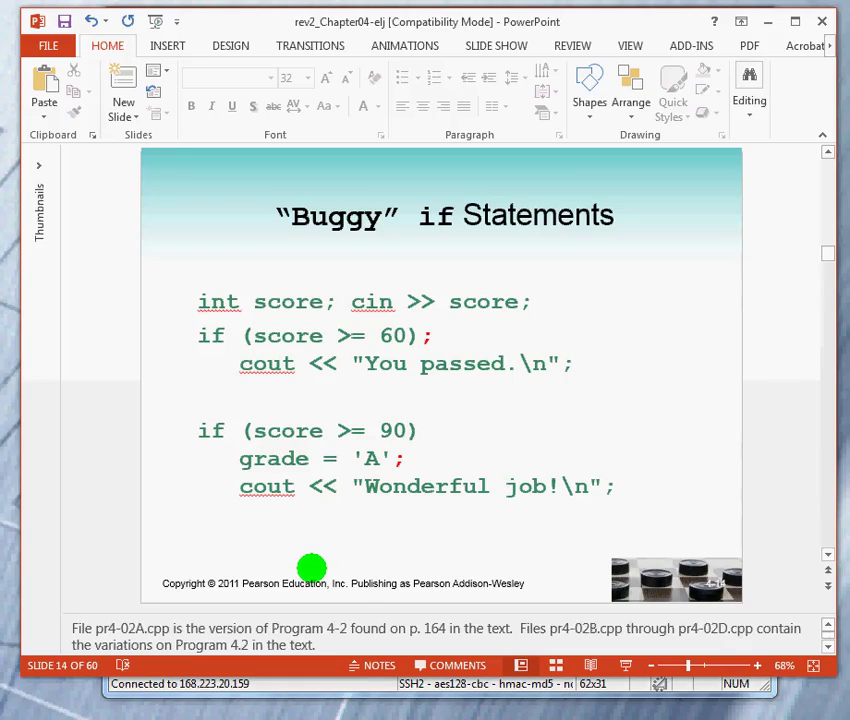
pyautogui.moveTo(416, 333); pyautogui.dragTo(436, 334)
pyautogui.click(440, 336)
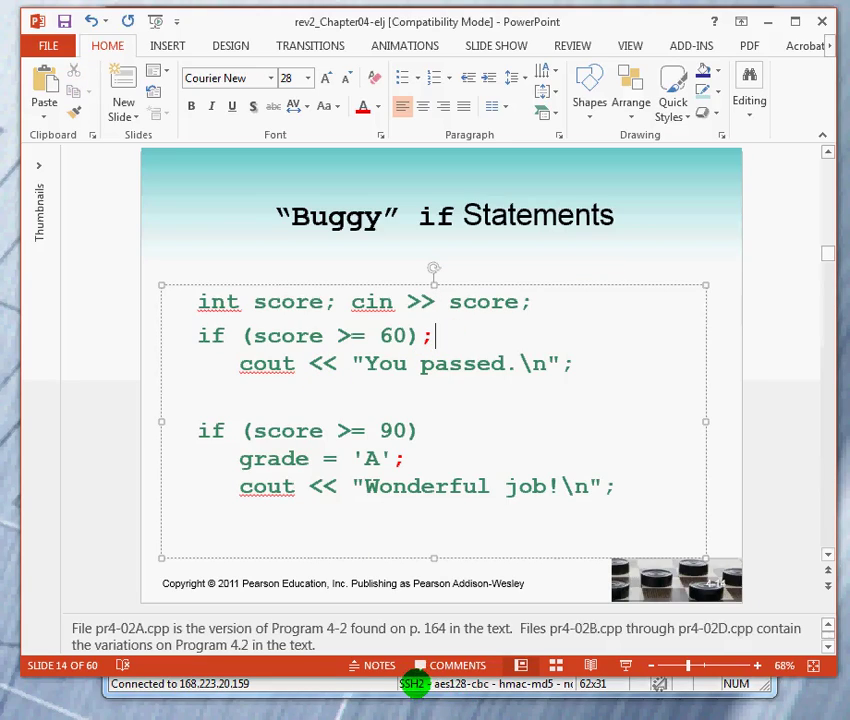
# Step: Reopen p.cpp in vi with !vi and insert a semicolon right after if (score >= 60)
pyautogui.click(405, 683)
pyautogui.write('./x')
pyautogui.press('BackSpace')
pyautogui.press('BackSpace')
pyautogui.press('BackSpace')
pyautogui.write('!vi')
pyautogui.press('Return')
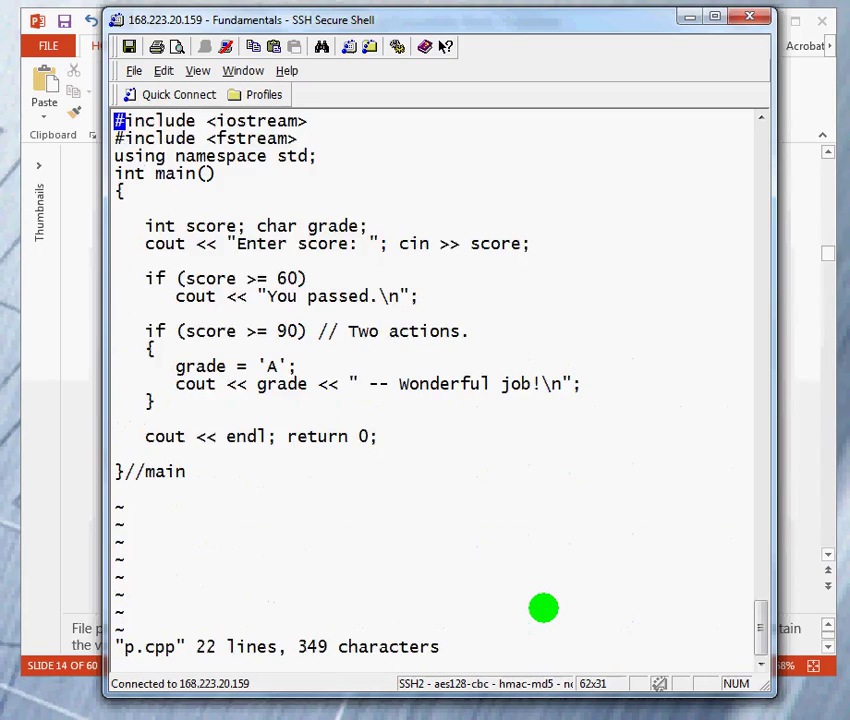
pyautogui.press('Down')
pyautogui.press('Down')
pyautogui.press('Down')
pyautogui.press('Down')
pyautogui.press('Down')
pyautogui.press('Down')
pyautogui.press('Down')
pyautogui.press('Down')
pyautogui.press('Down')
pyautogui.press('End')
pyautogui.press('Left')
pyautogui.press('Left')
pyautogui.press('Left')
pyautogui.press('Left')
pyautogui.press('Left')
pyautogui.press('Left')
pyautogui.press('Left')
pyautogui.press('Right')
pyautogui.press('Right')
pyautogui.write(';')
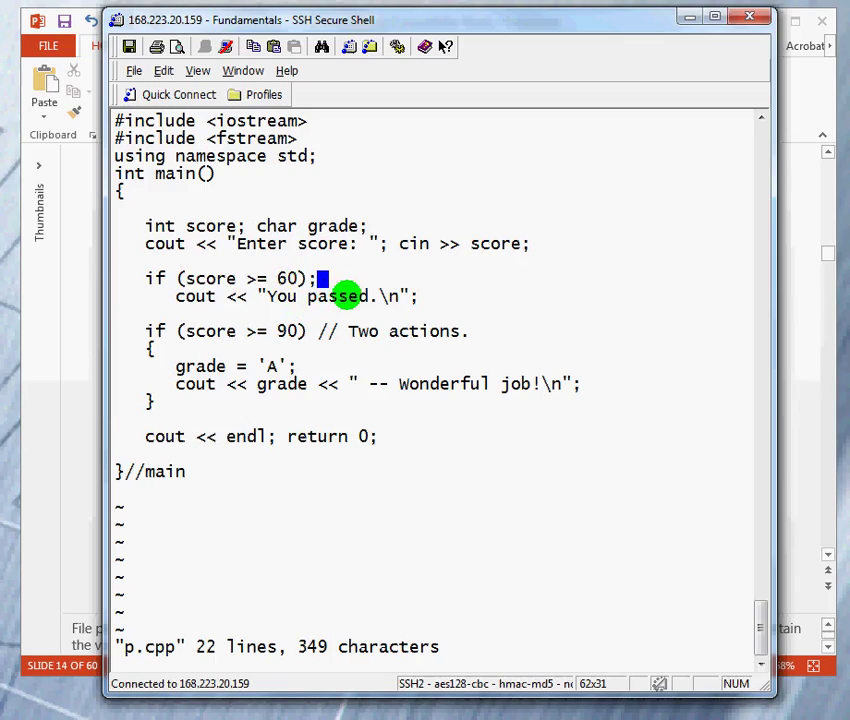
# Step: Save the file with :x and recompile p.cpp using !g
pyautogui.press('Escape')
pyautogui.write(':x')
pyautogui.press('Return')
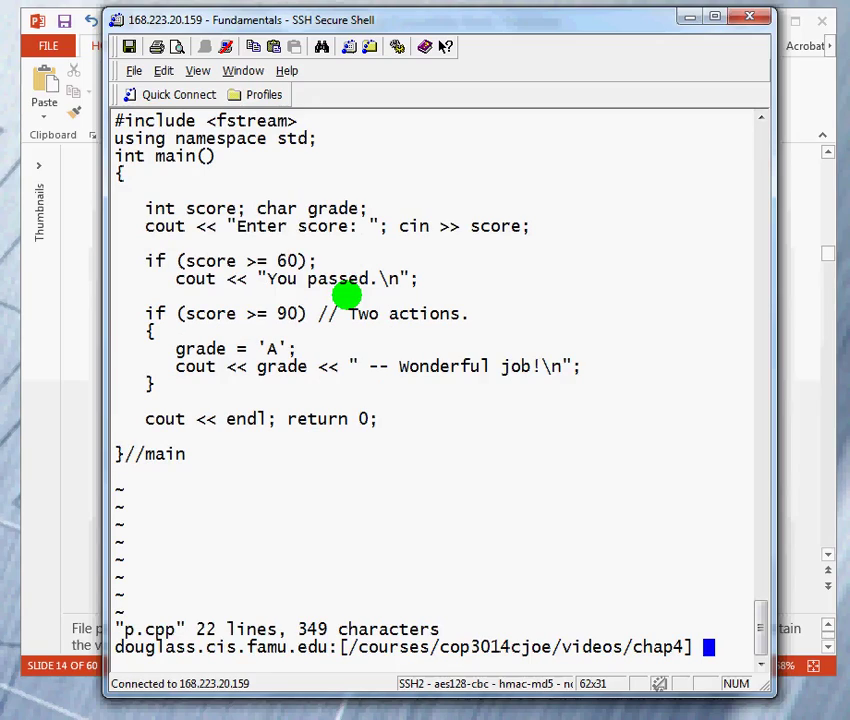
pyautogui.write('!g')
pyautogui.press('Return')
# Step: Run ./x via !. with a score of 20, then scroll up to show 'You passed.'
pyautogui.write('!.')
pyautogui.press('Return')
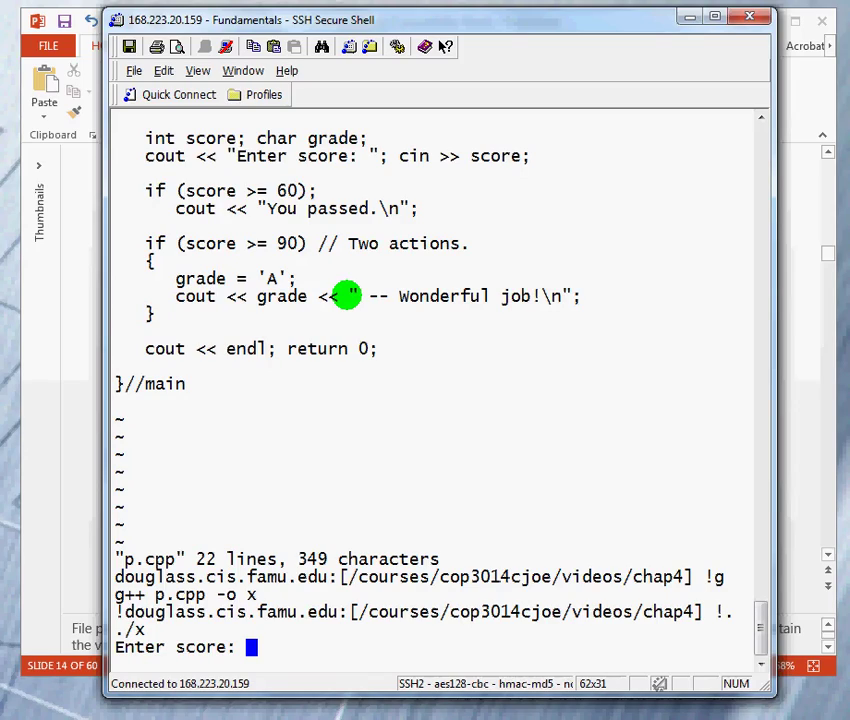
pyautogui.write('20')
pyautogui.press('Return')
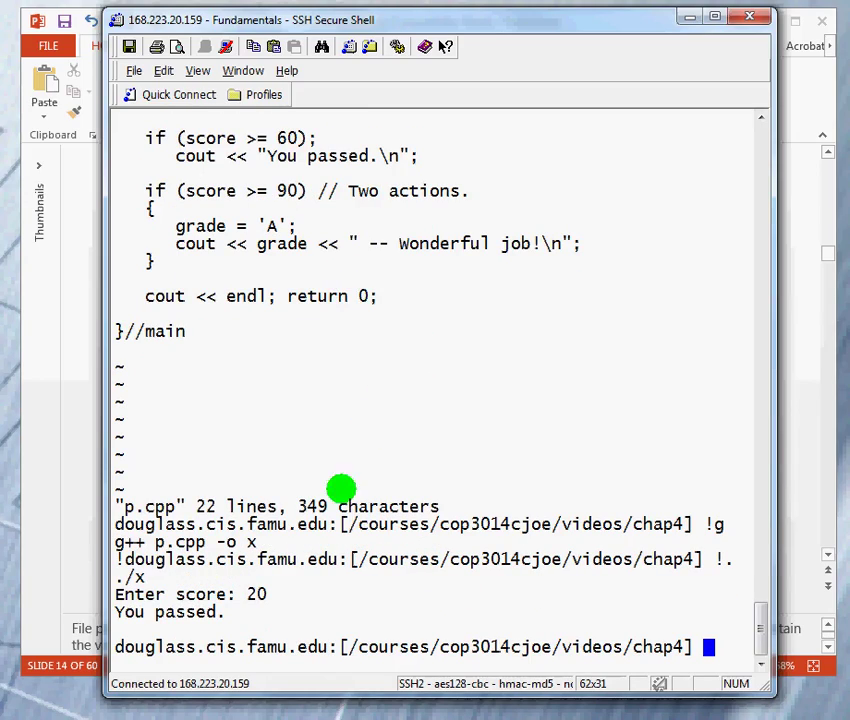
pyautogui.scroll(4, 279, 519)
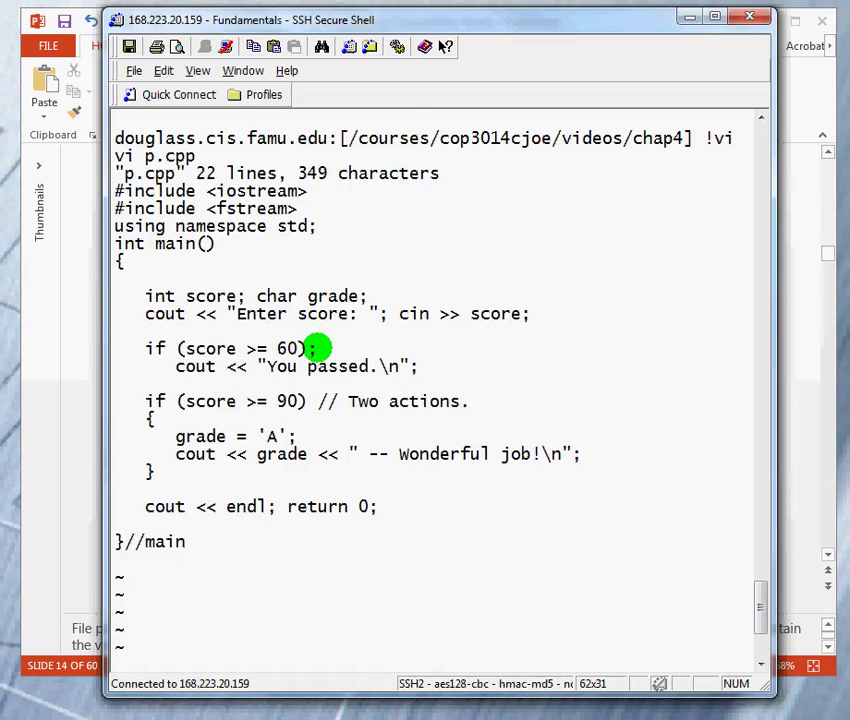
# Step: Delete the semicolon after if (score >= 60) in p.cpp and save with :x
pyautogui.moveTo(315, 347); pyautogui.dragTo(291, 349)
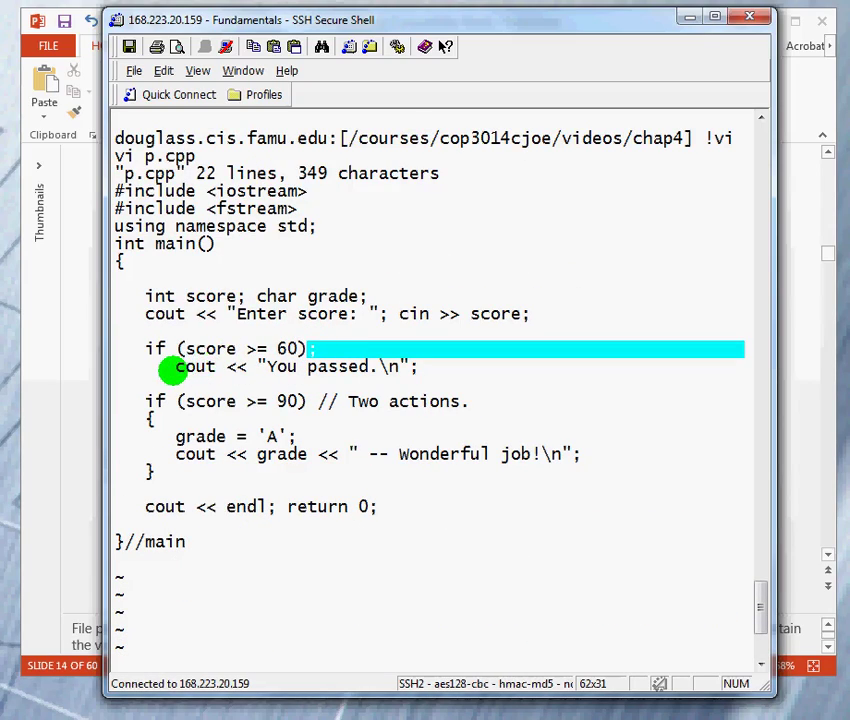
pyautogui.click(322, 346)
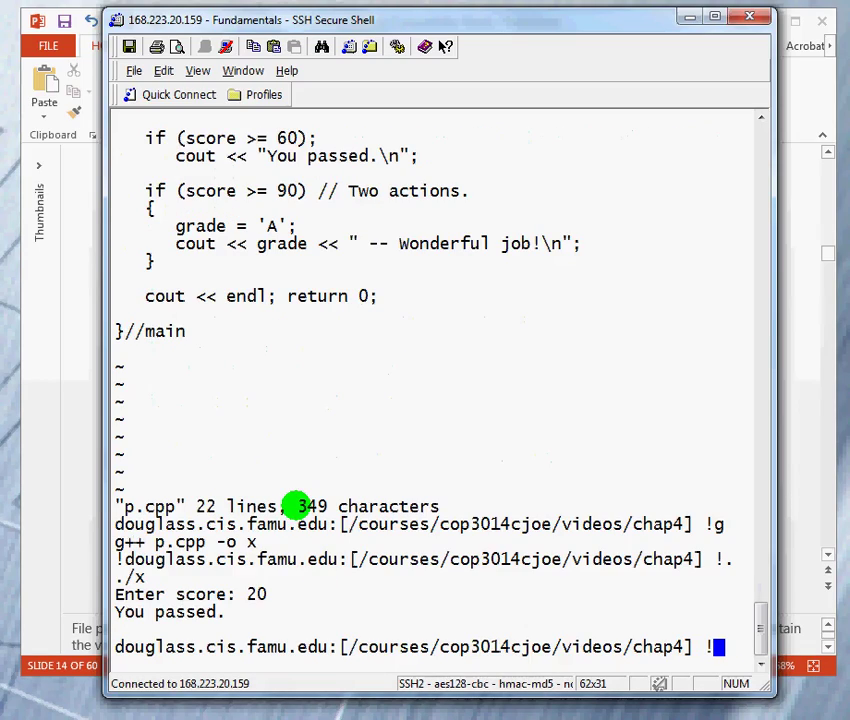
pyautogui.write('v')
pyautogui.press('Return')
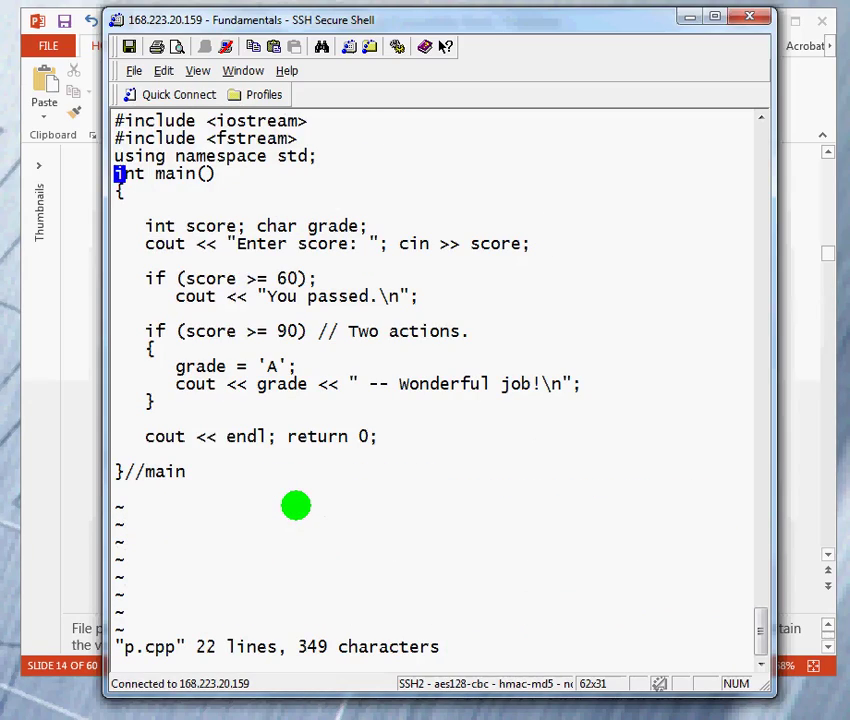
pyautogui.press('Return')
pyautogui.press('Return')
pyautogui.press('Return')
pyautogui.press('Return')
pyautogui.press('Return')
pyautogui.press('Return')
pyautogui.press('$')
pyautogui.write('x:x')
pyautogui.press('Return')
# Step: Recompile and run with !g;!. and enter a score of 40, which prints nothing
pyautogui.write('!g;!.')
pyautogui.press('Return')
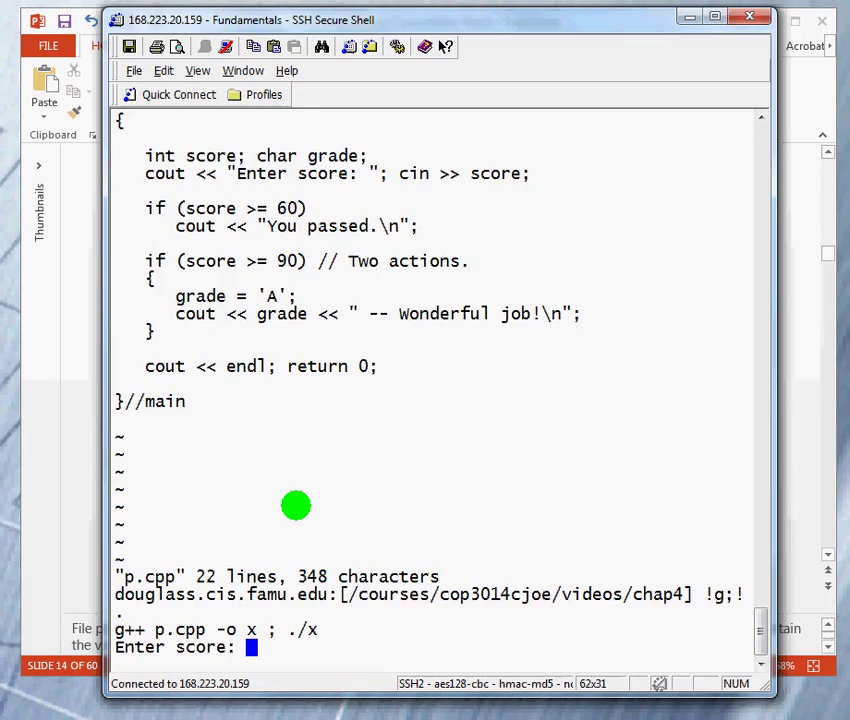
pyautogui.write('40')
pyautogui.press('Return')
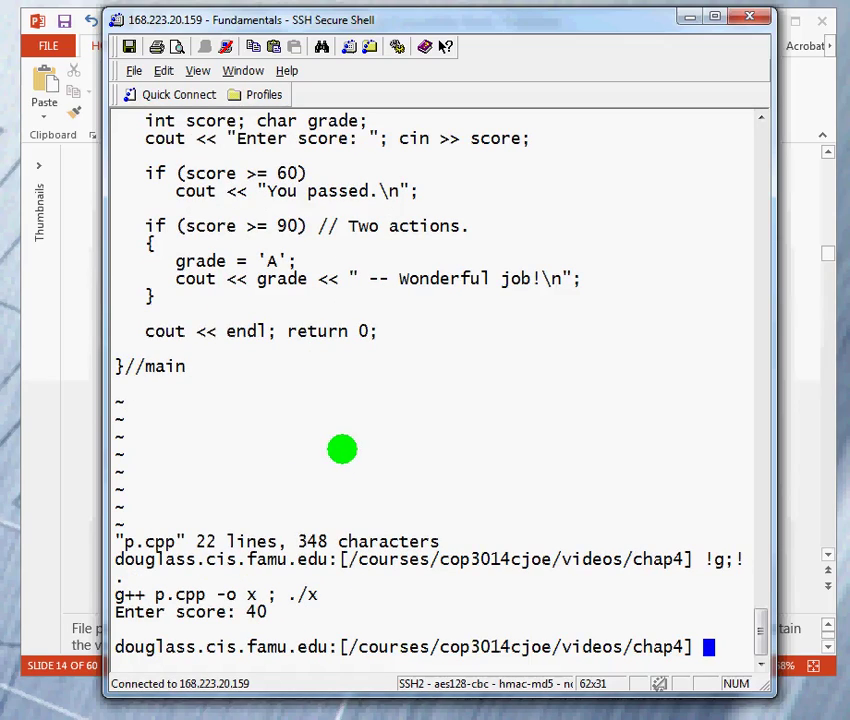
# Step: Review the Buggy if Statements slide, then highlight the opening brace line of the score >= 90 block
pyautogui.click(63, 377)
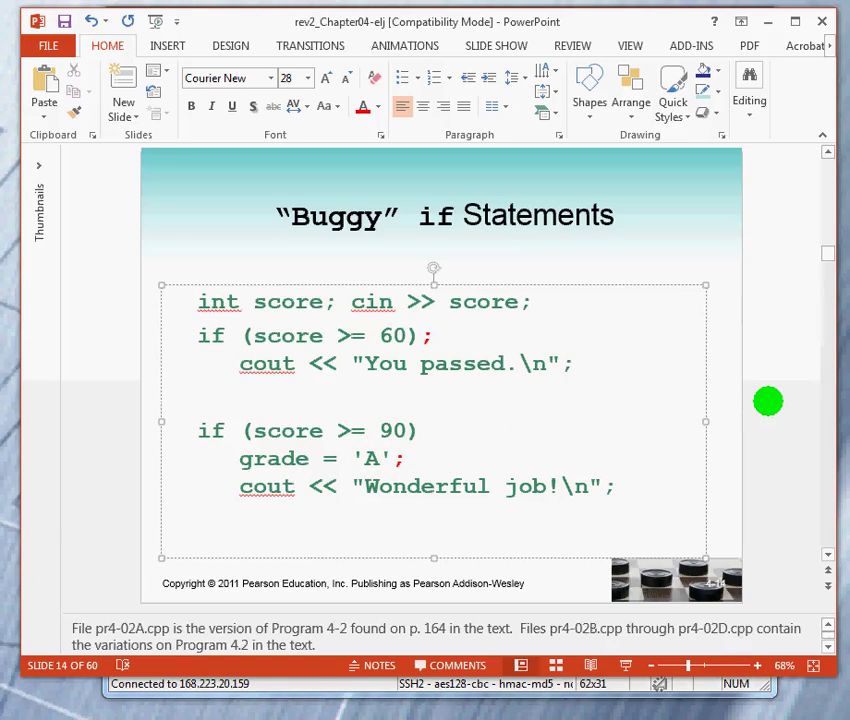
pyautogui.click(756, 415)
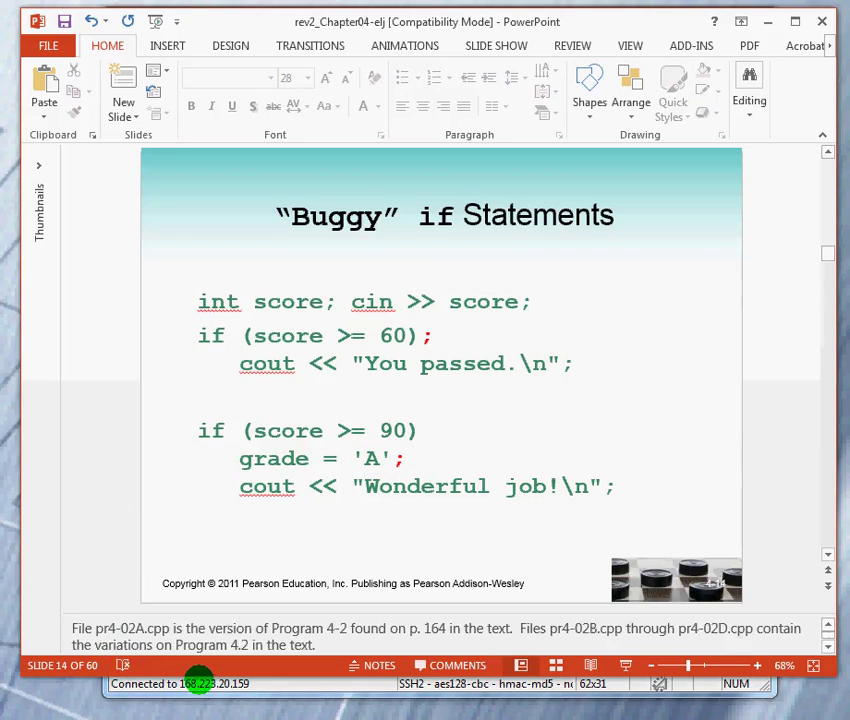
pyautogui.click(205, 685)
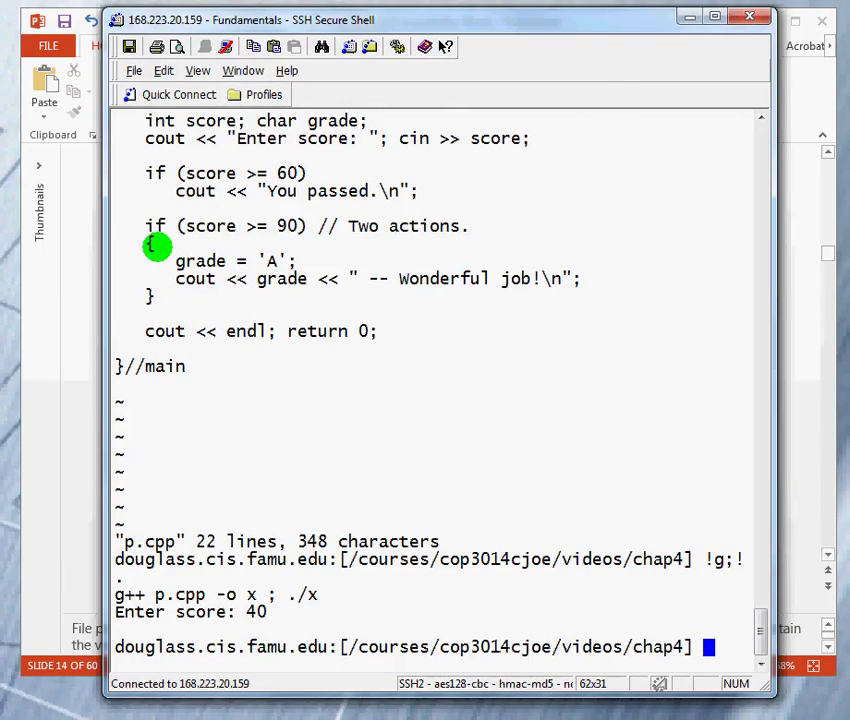
pyautogui.tripleClick(142, 243)
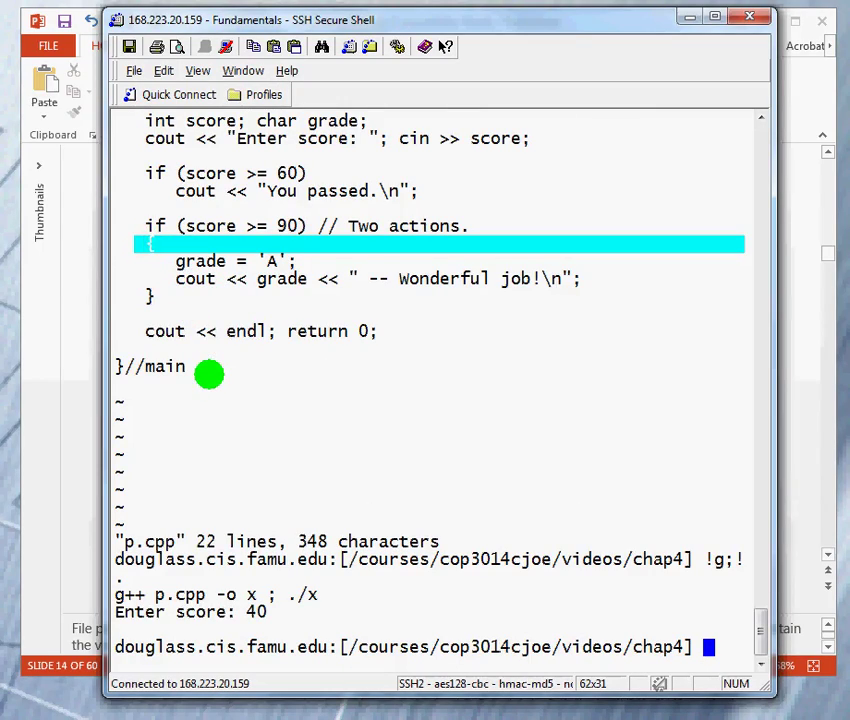
pyautogui.click(319, 253)
# Step: Delete the { and } lines around the score >= 90 block in p.cpp and save with :wq
pyautogui.write('!vi')
pyautogui.press('Return')
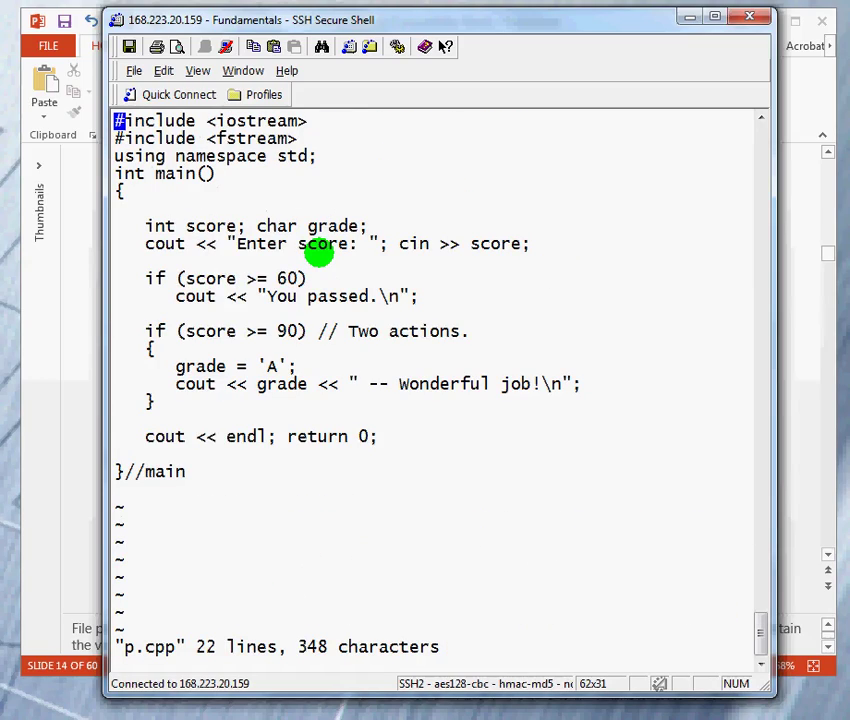
pyautogui.press('Return')
pyautogui.press('Return')
pyautogui.press('Return')
pyautogui.press('Return')
pyautogui.press('Return')
pyautogui.press('Return')
pyautogui.press('Return')
pyautogui.press('Return')
pyautogui.press('Return')
pyautogui.press('Return')
pyautogui.press('Return')
pyautogui.press('Return')
pyautogui.press('k')
pyautogui.press('j')
pyautogui.press('j')
pyautogui.write(':wq')
pyautogui.press('Return')
# Step: Recompile and run with a score of 20, which now wrongly prints '-- Wonderful job!'
pyautogui.write('!g')
pyautogui.press('Return')
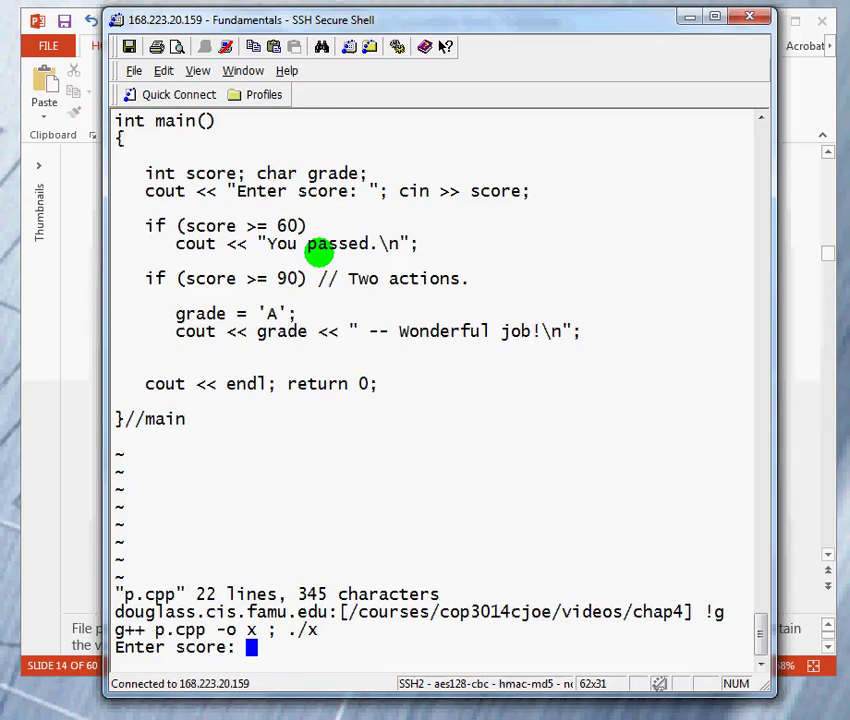
pyautogui.write('20')
pyautogui.press('Return')
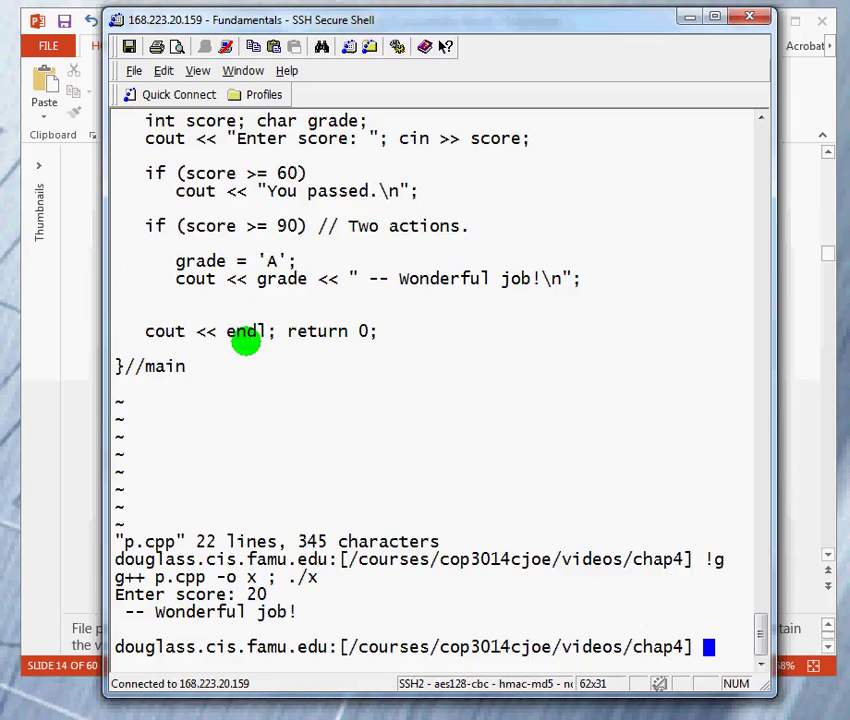
# Step: Highlight the cout << grade line, then return to PowerPoint and advance to slide 15
pyautogui.moveTo(178, 279); pyautogui.dragTo(577, 280)
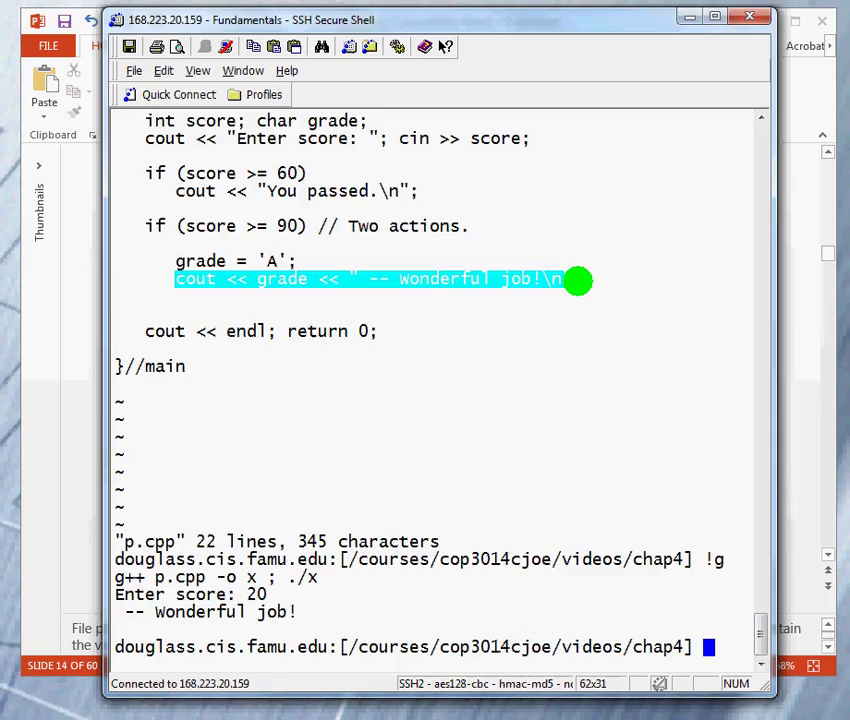
pyautogui.click(384, 356)
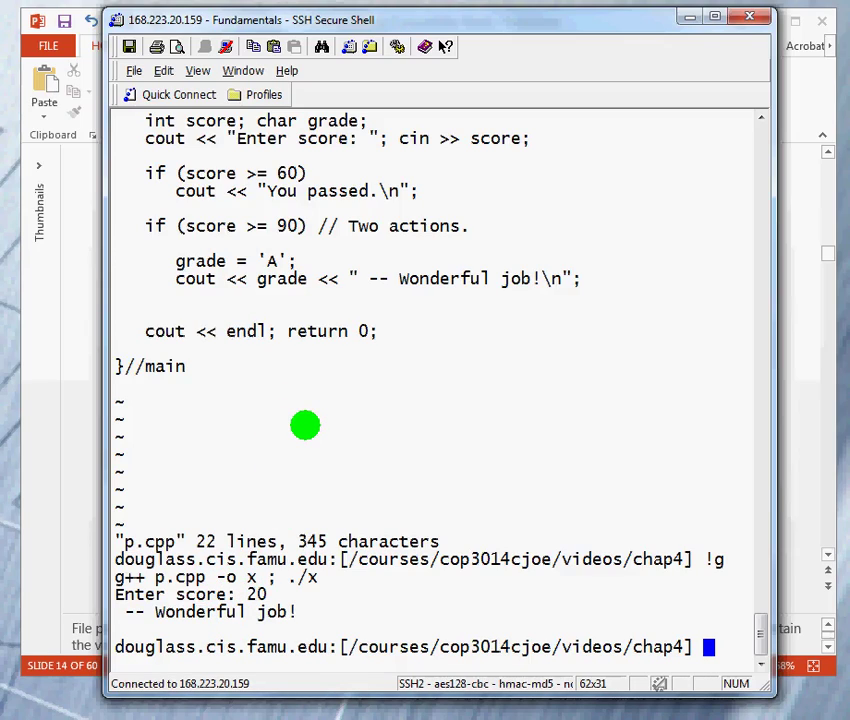
pyautogui.click(52, 472)
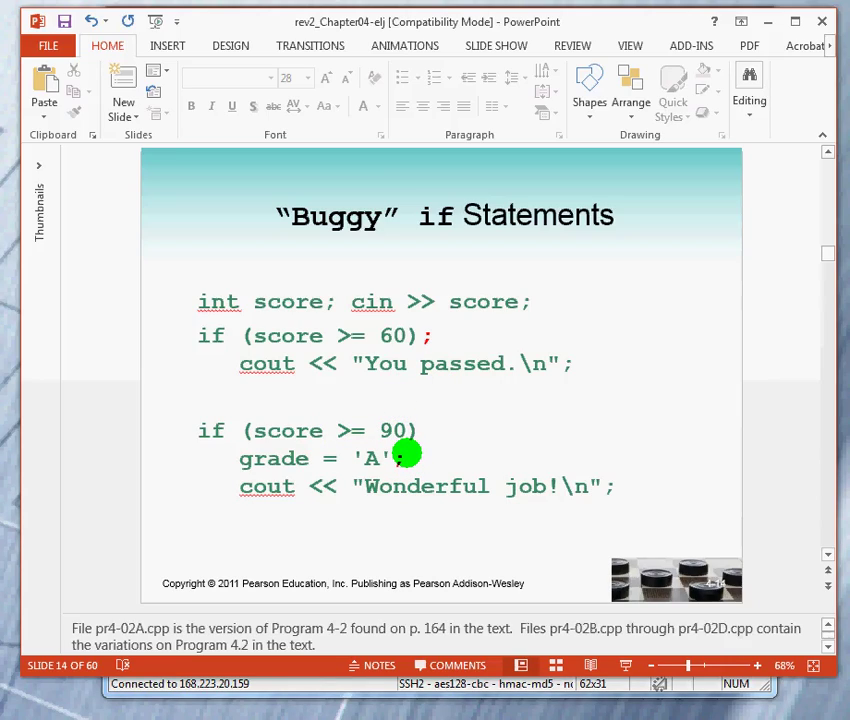
pyautogui.press('pagedown')
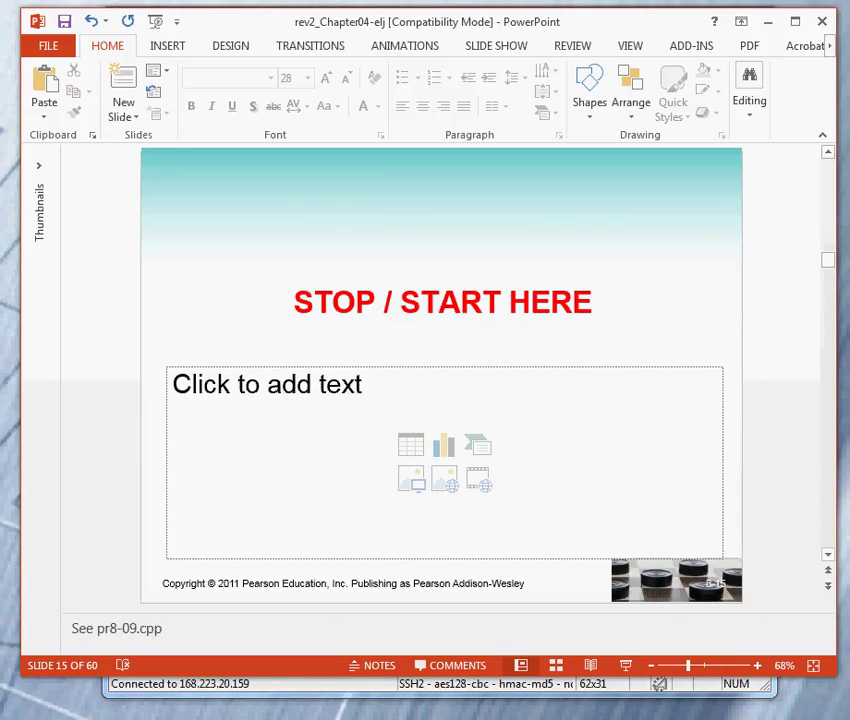